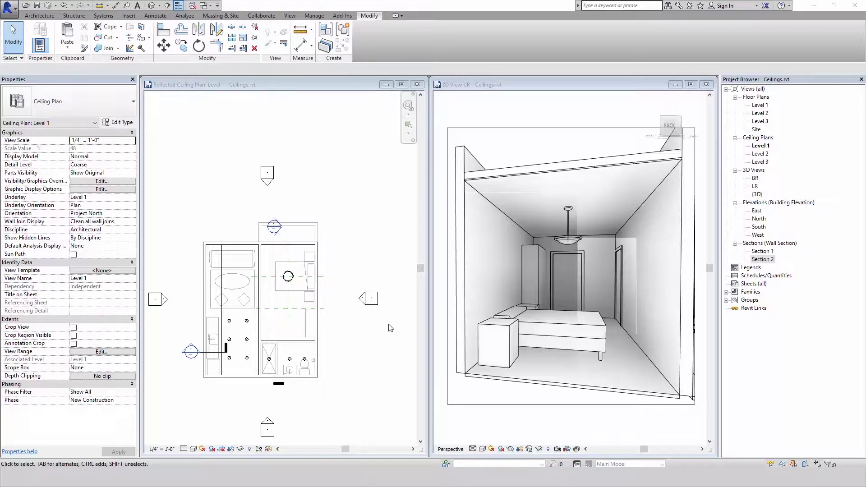
Activate the reflected ceiling plan and centre the bedroom, checking the reference plane
{"action": "left_click", "coordinate": [390, 326]}
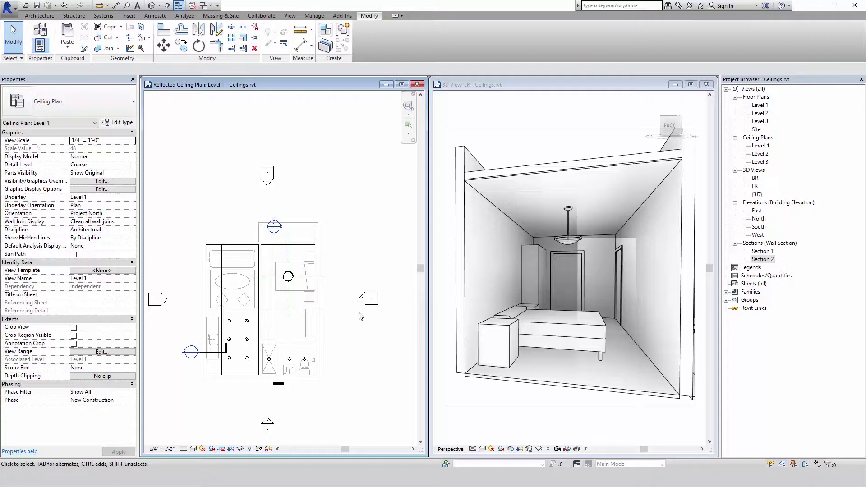
{"action": "scroll", "coordinate": [326, 322], "scroll_direction": "up", "scroll_amount": 2}
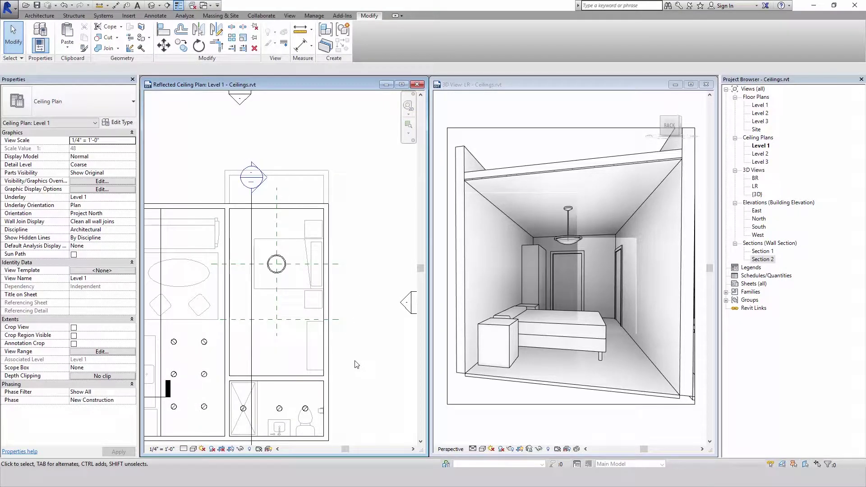
{"action": "middle_click_drag", "start_coordinate": [357, 364], "coordinate": [368, 354]}
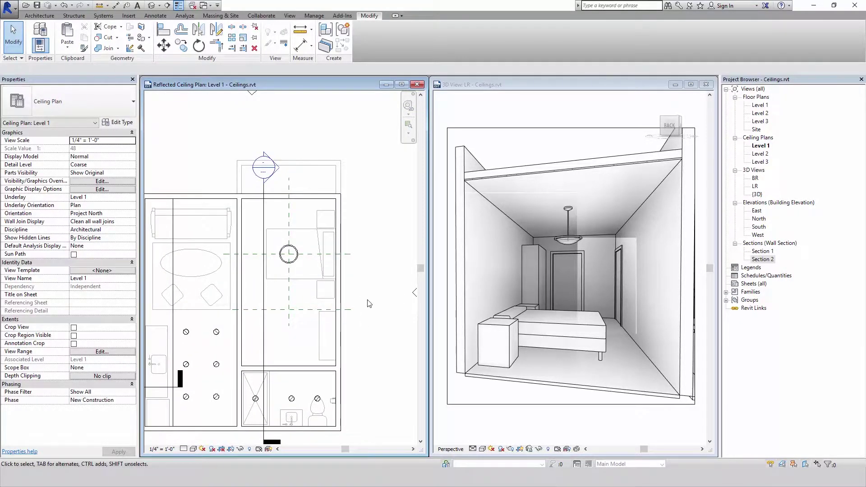
{"action": "left_click", "coordinate": [311, 310]}
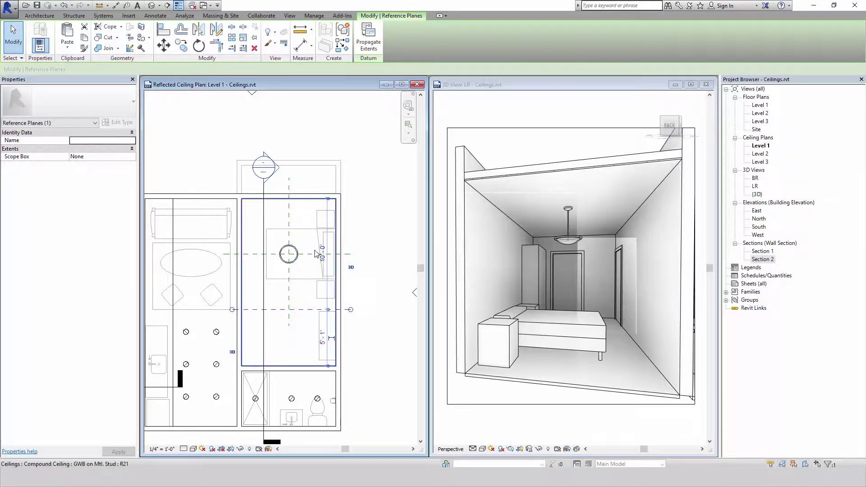
{"action": "left_click", "coordinate": [359, 283]}
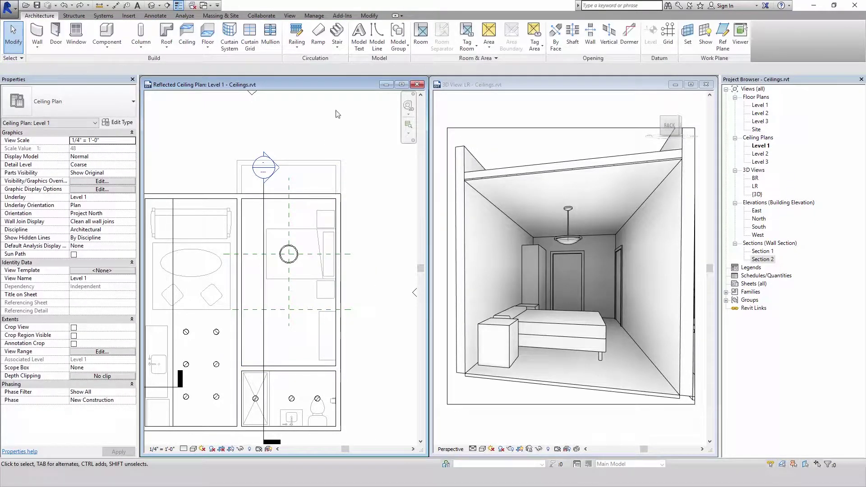
Start a GWB on Mtl. Stud ceiling sketch bounded by the bathroom, left and right bedroom walls
{"action": "left_click", "coordinate": [189, 43]}
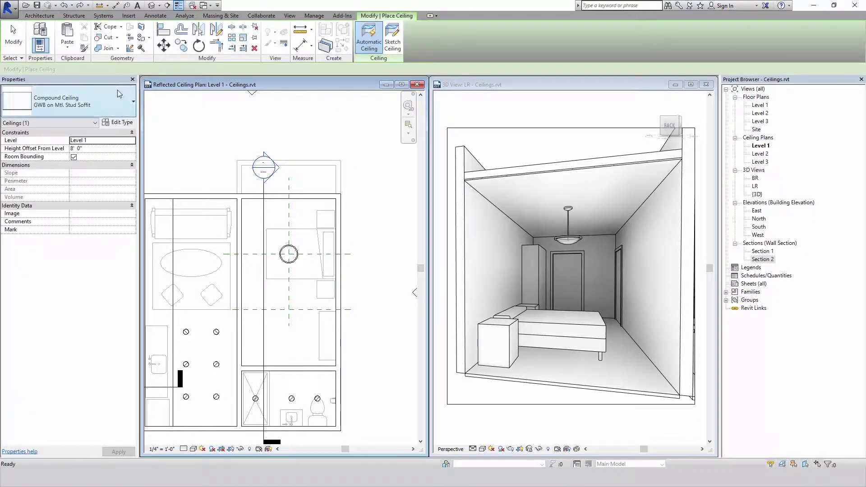
{"action": "left_click", "coordinate": [110, 99]}
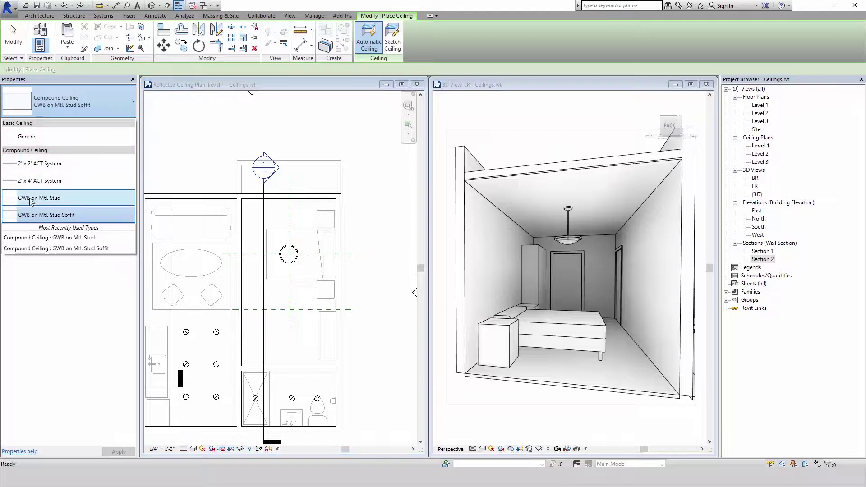
{"action": "left_click", "coordinate": [56, 199]}
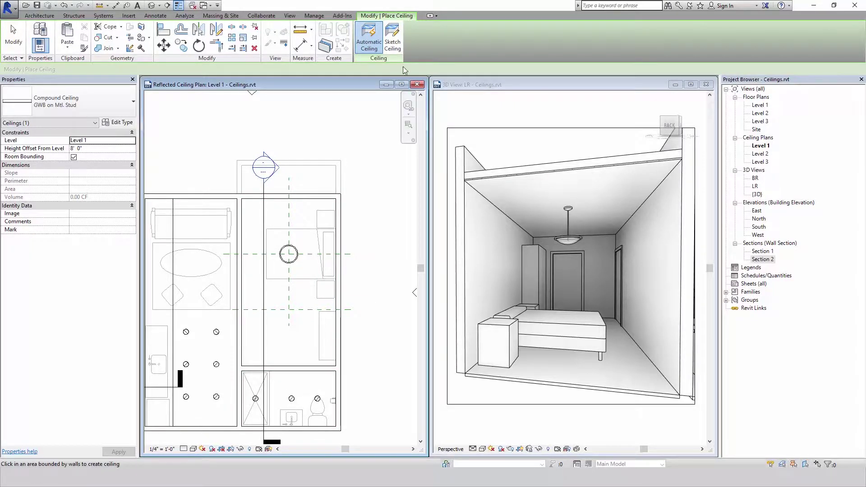
{"action": "left_click", "coordinate": [393, 47]}
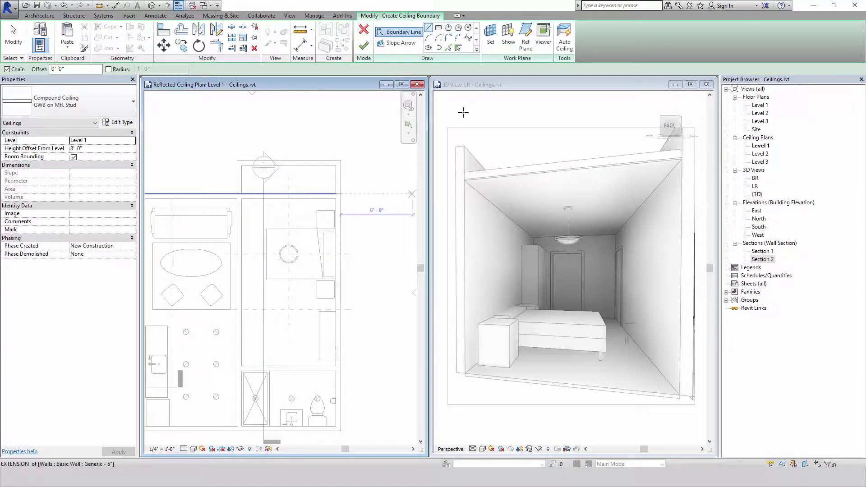
{"action": "left_click", "coordinate": [458, 48]}
{"action": "left_click", "coordinate": [289, 368]}
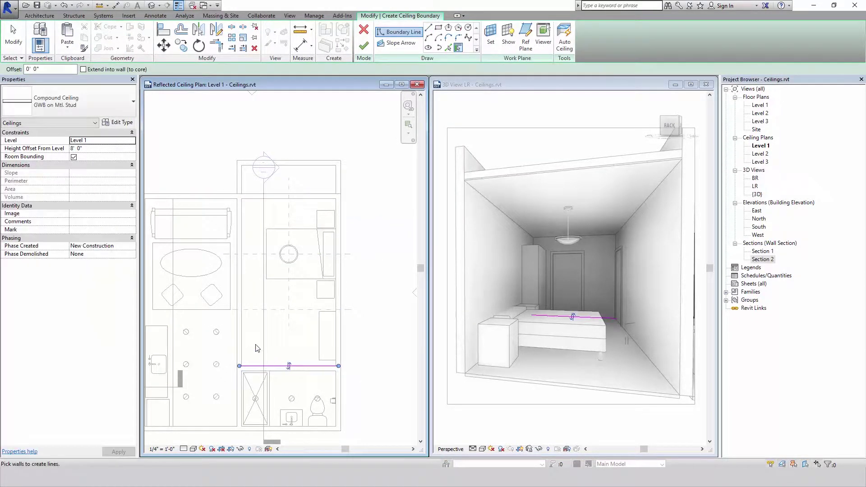
{"action": "left_click", "coordinate": [246, 344]}
{"action": "left_click", "coordinate": [335, 344]}
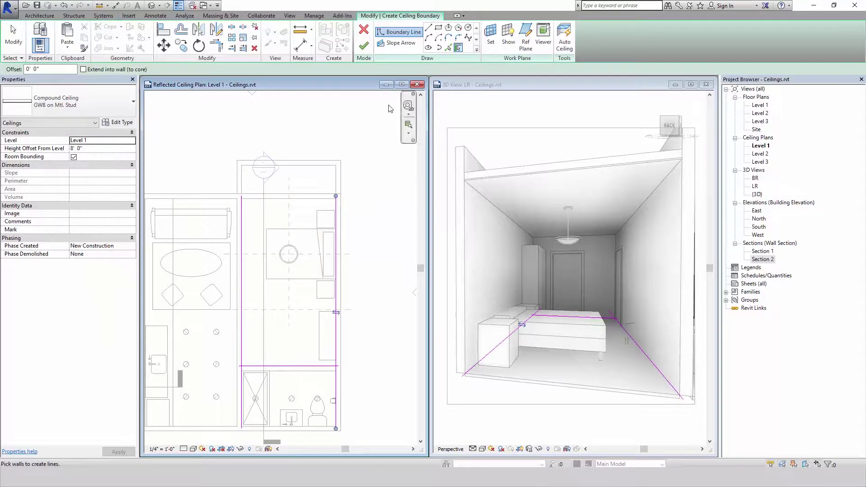
Draw the top edge along the reference plane, trim the corners with TR, and finish the ceiling
{"action": "left_click", "coordinate": [428, 28]}
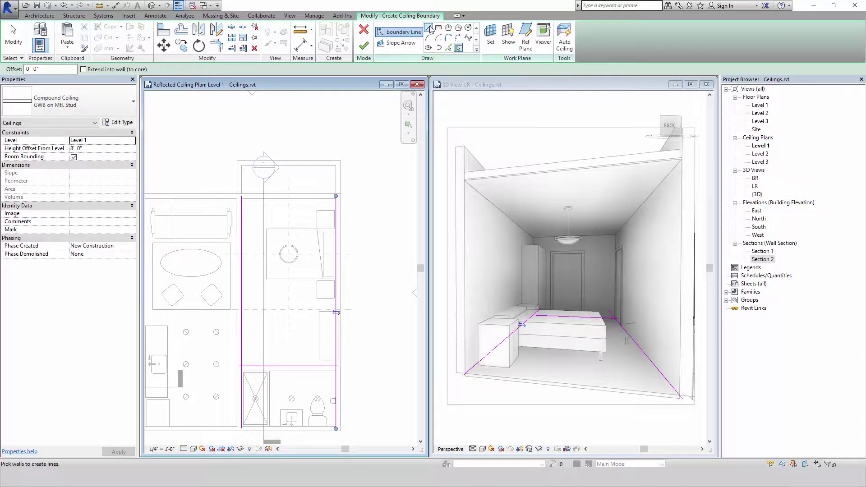
{"action": "left_click", "coordinate": [241, 311]}
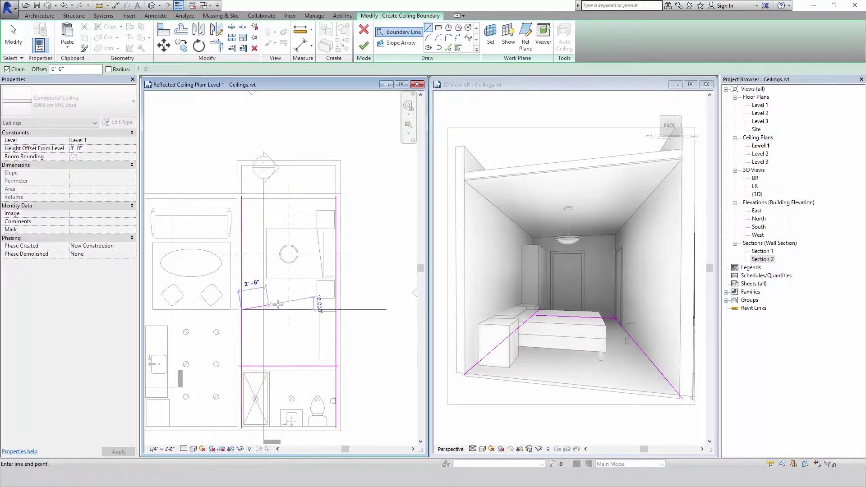
{"action": "left_click", "coordinate": [334, 309]}
{"action": "key", "text": "Escape"}
{"action": "key", "text": "Escape"}
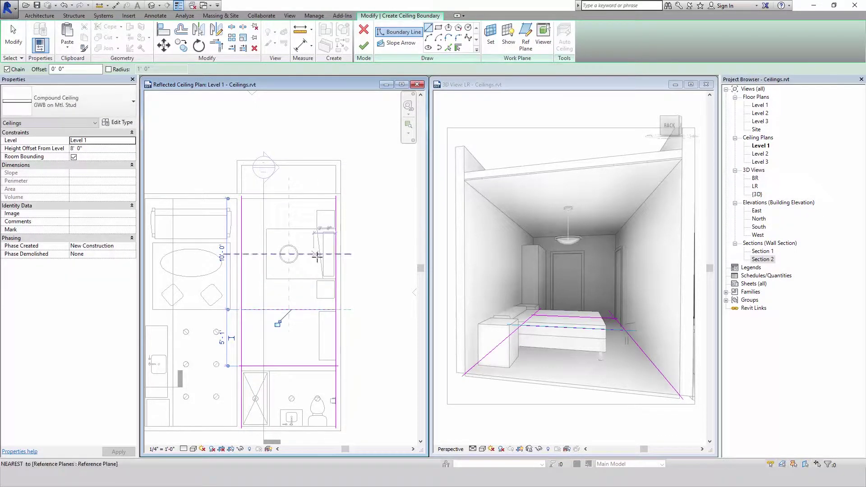
{"action": "key", "text": "t"}
{"action": "key", "text": "r"}
{"action": "left_click", "coordinate": [253, 309]}
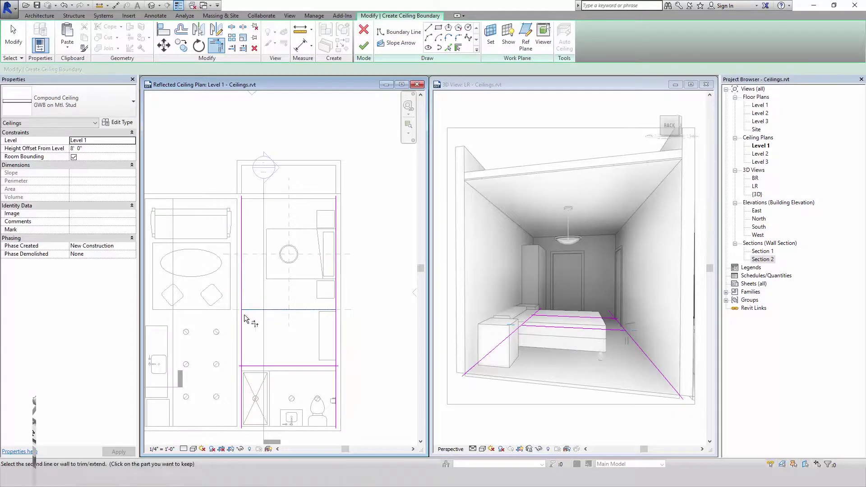
{"action": "left_click", "coordinate": [250, 348]}
{"action": "left_click", "coordinate": [285, 368]}
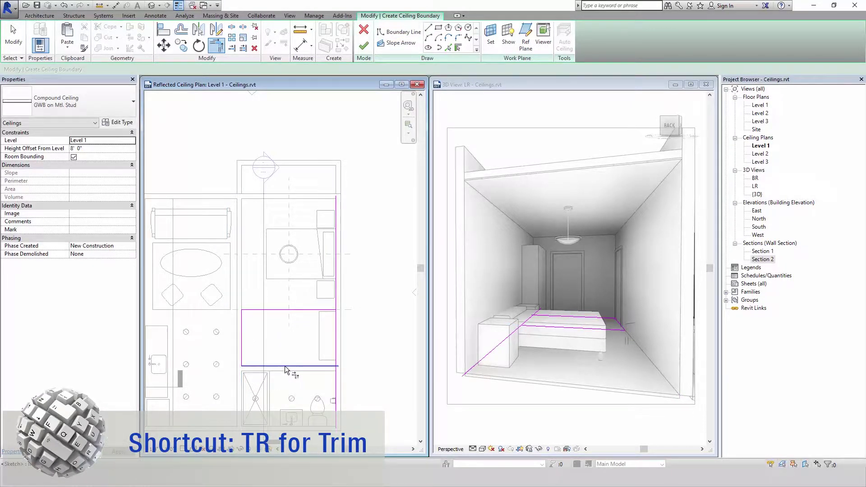
{"action": "left_click", "coordinate": [336, 343]}
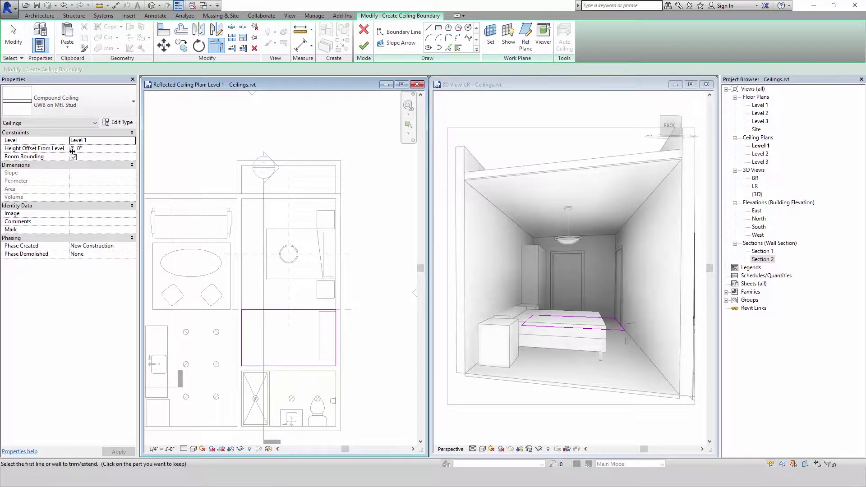
{"action": "left_click", "coordinate": [363, 45]}
Set the new ceiling's Height Offset From Level to 7' 0" and deselect it
{"action": "left_click", "coordinate": [94, 148]}
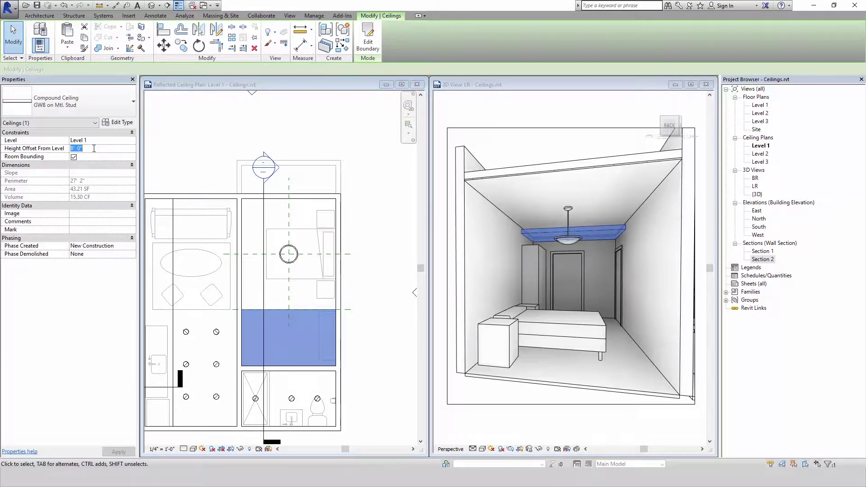
{"action": "type", "text": "7"}
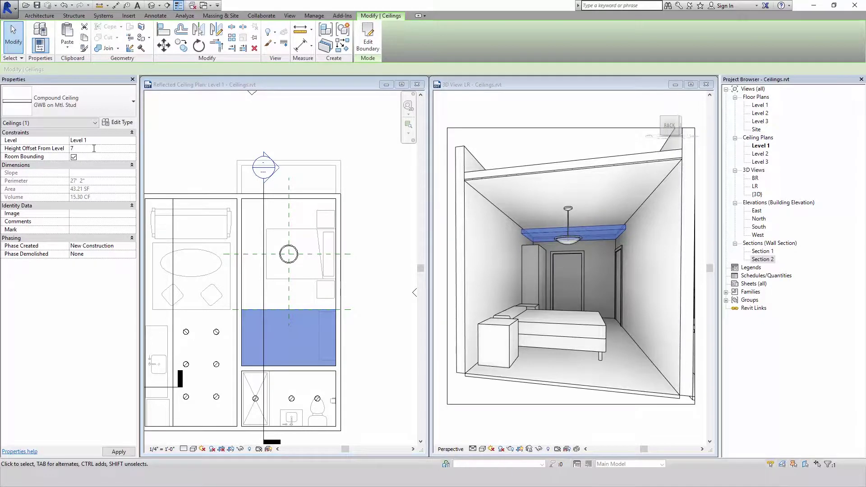
{"action": "key", "text": "Return"}
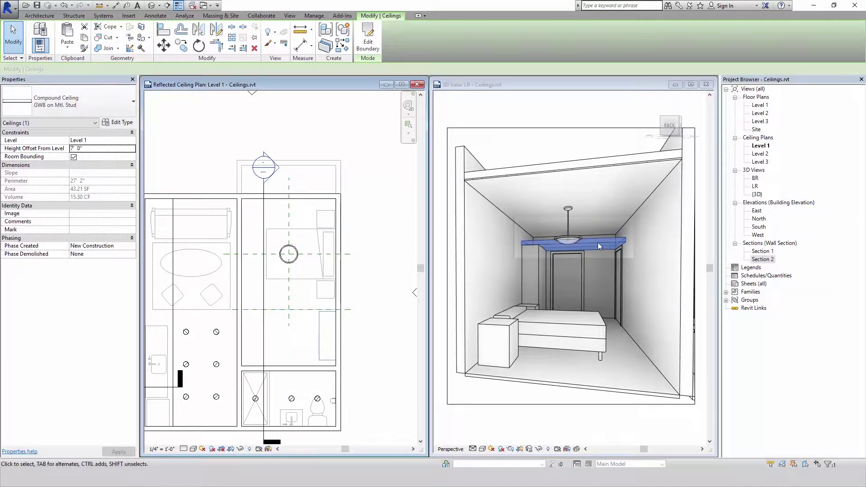
{"action": "key", "text": "Escape"}
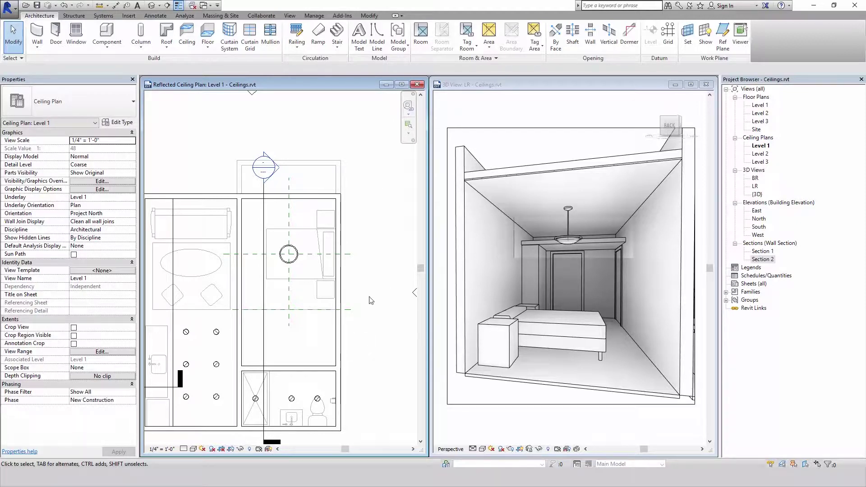
Draw a soffit wall along the reference plane to the ceiling's corner and select it
{"action": "left_click", "coordinate": [37, 34]}
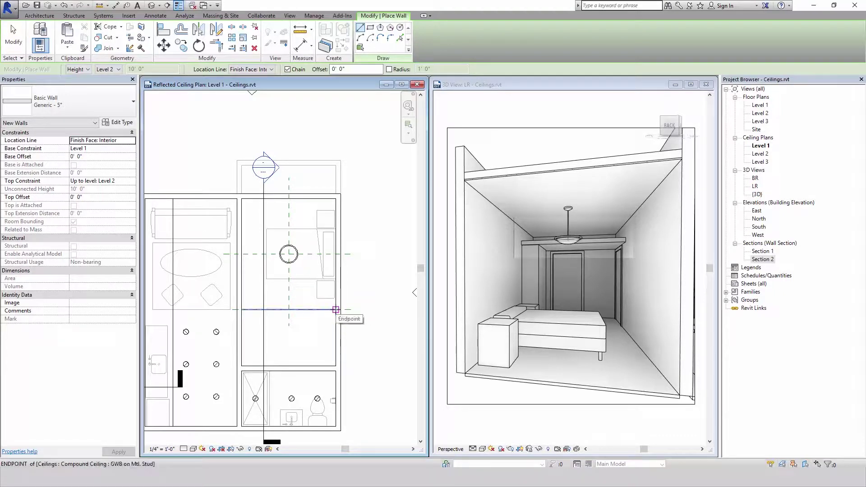
{"action": "left_click", "coordinate": [321, 309]}
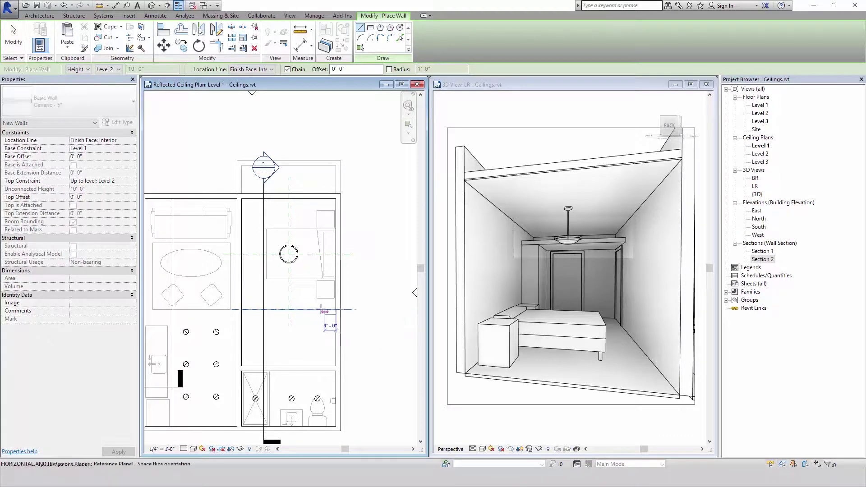
{"action": "left_click", "coordinate": [242, 309]}
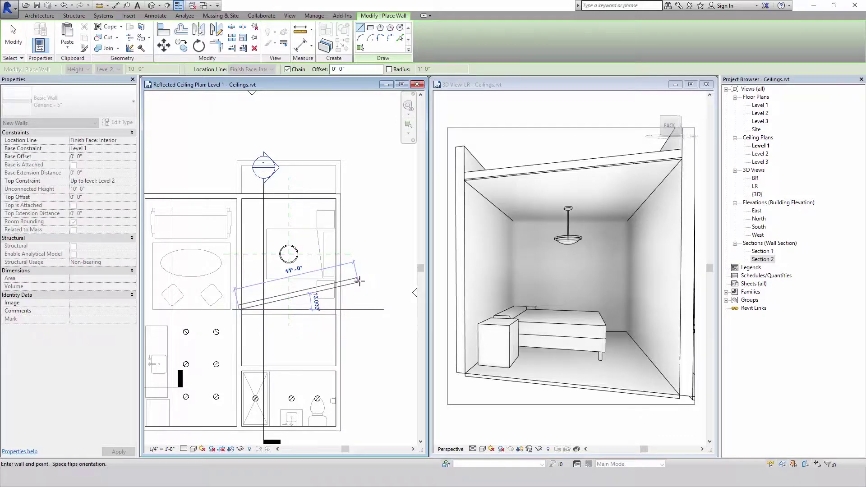
{"action": "key", "text": "Escape"}
{"action": "key", "text": "Escape"}
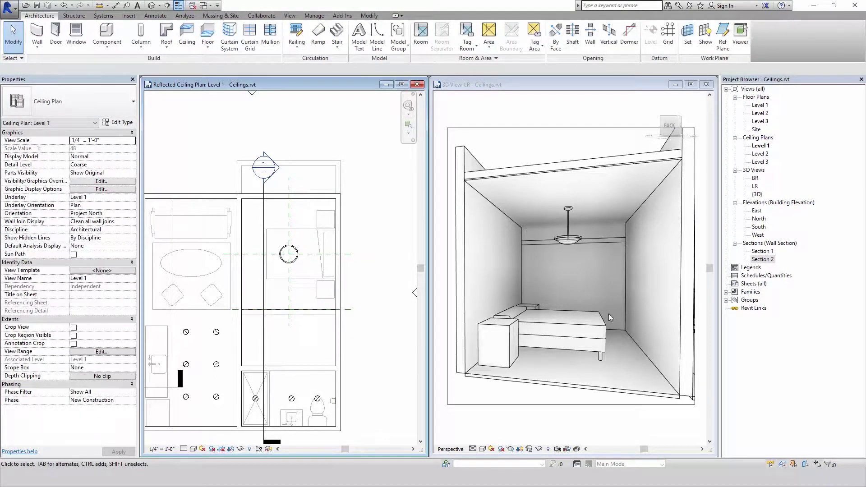
{"action": "left_click", "coordinate": [620, 280]}
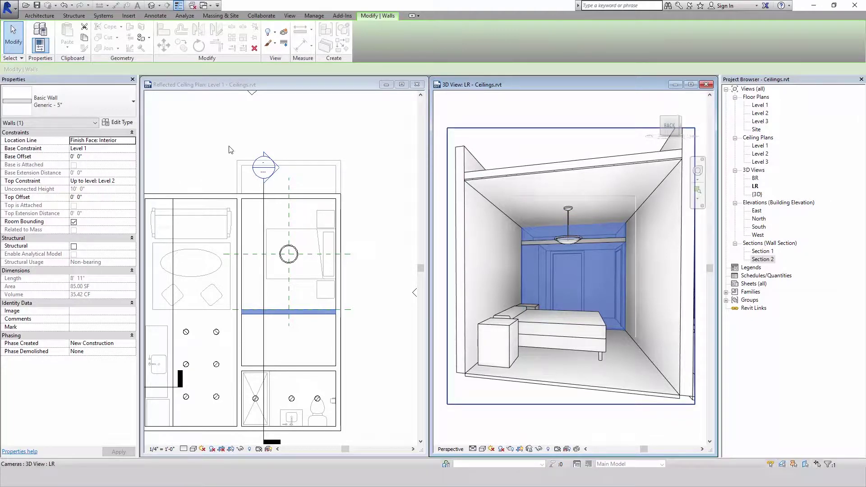
In Section 2, attach the wall's top to the upper ceiling and its base to the lower ceiling
{"action": "left_click", "coordinate": [275, 172]}
{"action": "double_click", "coordinate": [275, 172]}
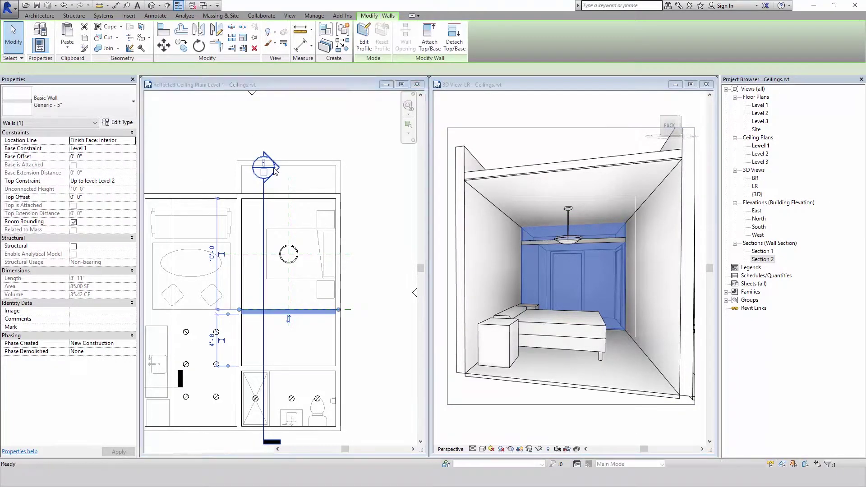
{"action": "scroll", "coordinate": [439, 208], "scroll_direction": "up", "scroll_amount": 4}
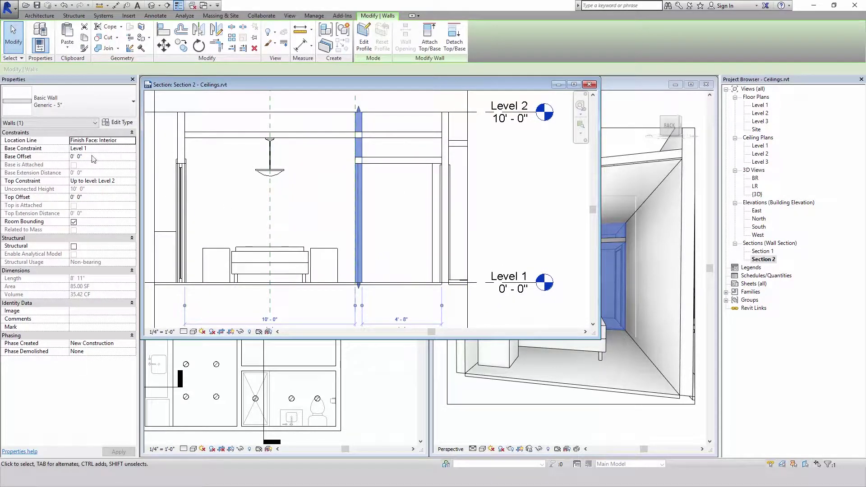
{"action": "left_click", "coordinate": [431, 44]}
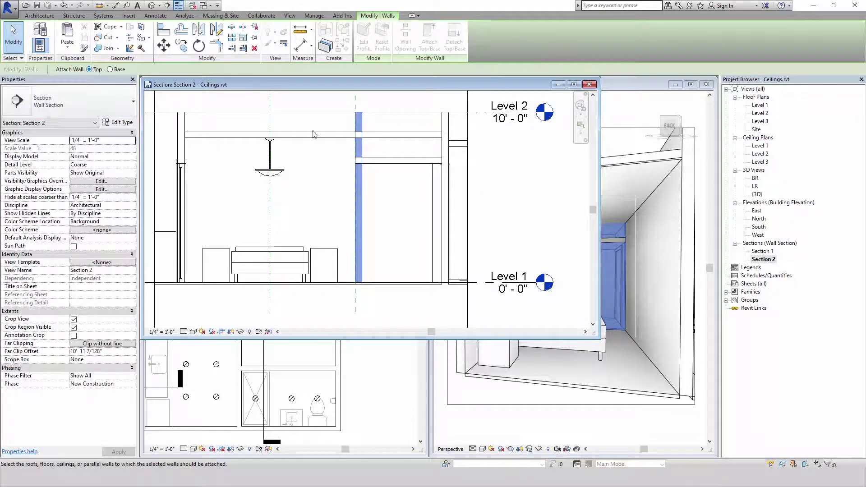
{"action": "left_click", "coordinate": [340, 141]}
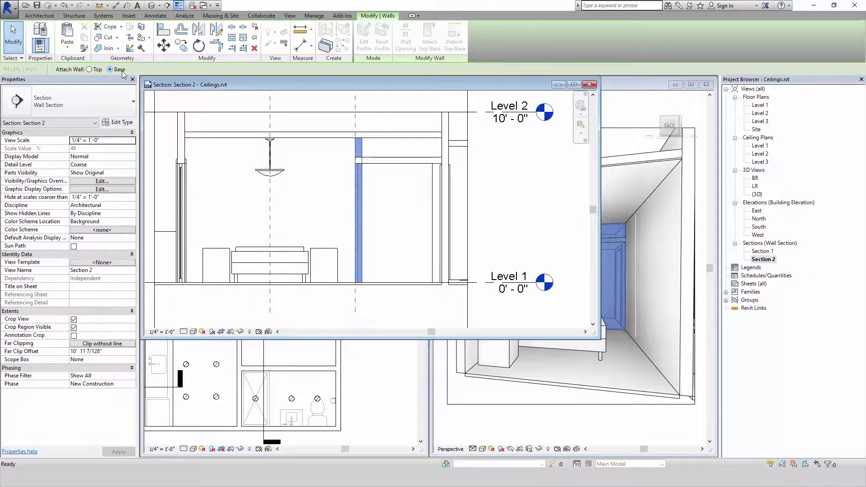
{"action": "left_click", "coordinate": [391, 167]}
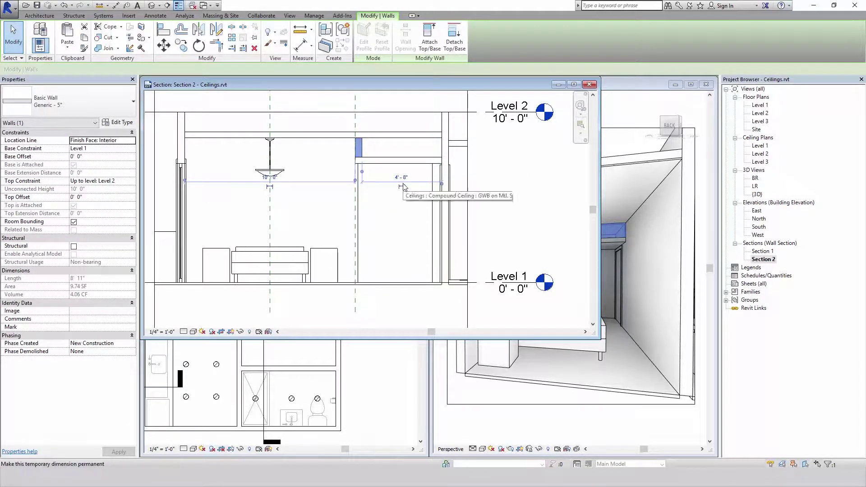
{"action": "key", "text": "Escape"}
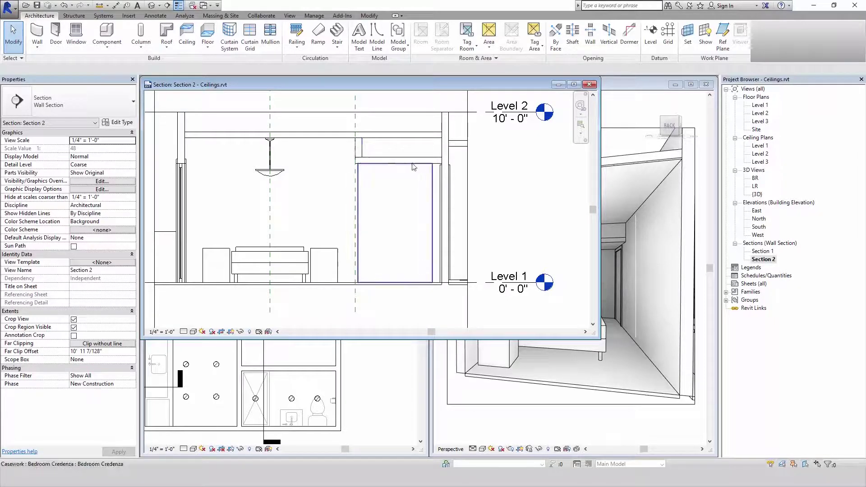
Open the 8' 6" ceiling's boundary sketch in the Level 1 reflected ceiling plan
{"action": "left_click", "coordinate": [395, 137]}
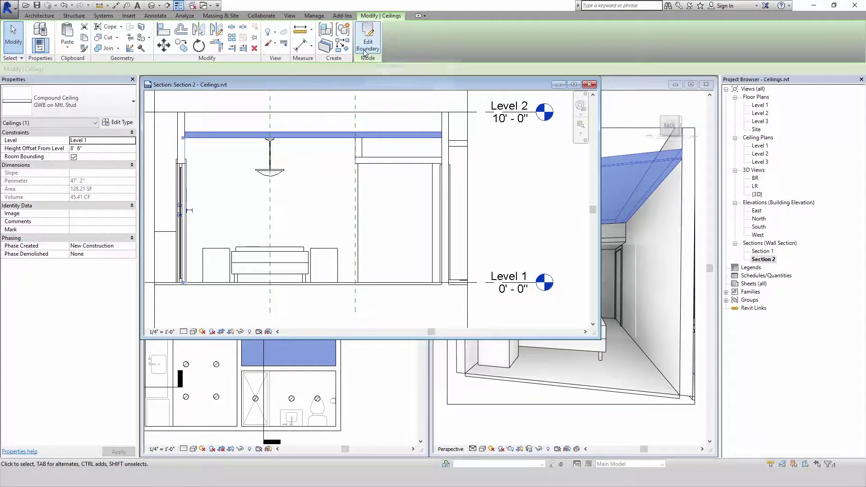
{"action": "left_click", "coordinate": [366, 48]}
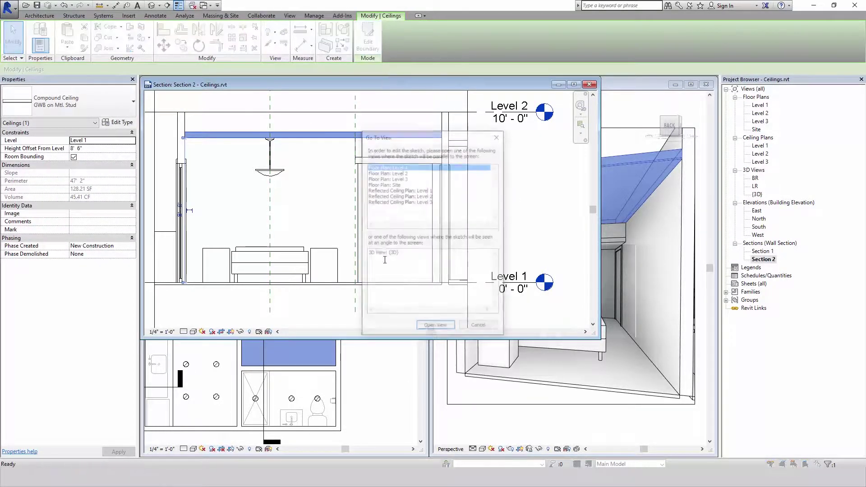
{"action": "double_click", "coordinate": [427, 190]}
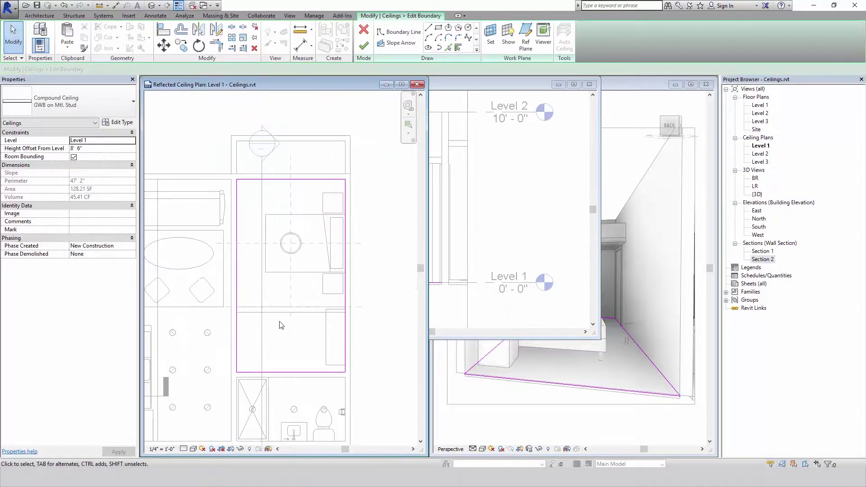
{"action": "left_click", "coordinate": [291, 372]}
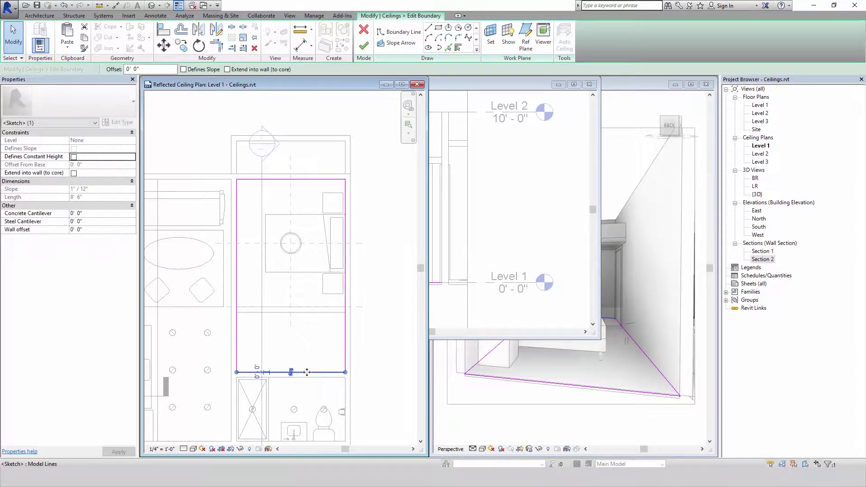
{"action": "mouse_move", "coordinate": [307, 372]}
{"action": "left_mouse_down"}
{"action": "mouse_move", "coordinate": [308, 311]}
{"action": "mouse_move", "coordinate": [306, 381]}
{"action": "left_mouse_up"}
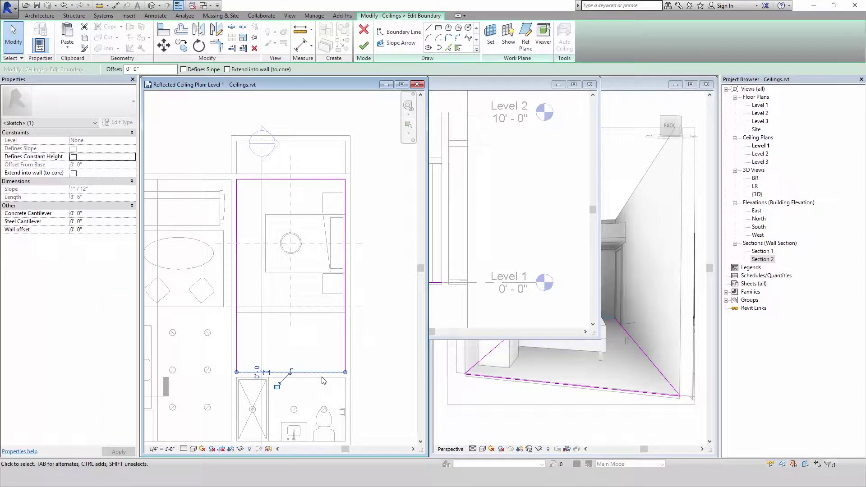
{"action": "left_click", "coordinate": [305, 330]}
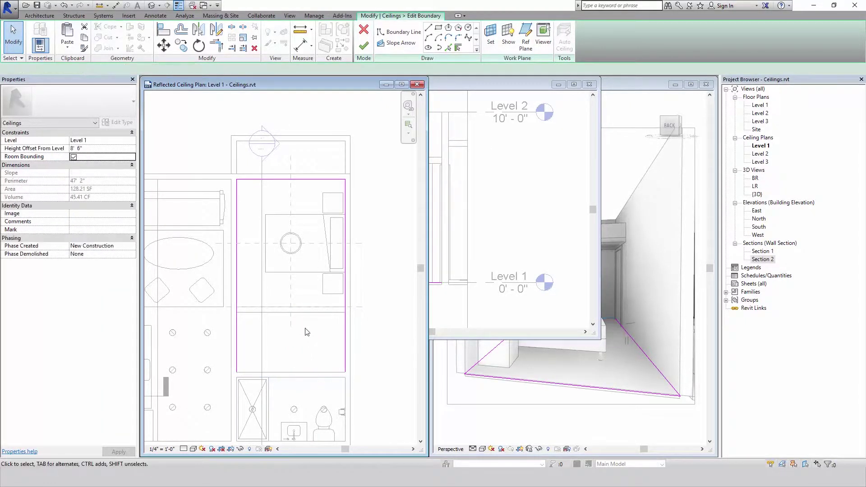
Add a boundary line on the soffit wall, trim both sides to corners, and finish the edit
{"action": "left_click", "coordinate": [457, 47]}
{"action": "left_click", "coordinate": [289, 312]}
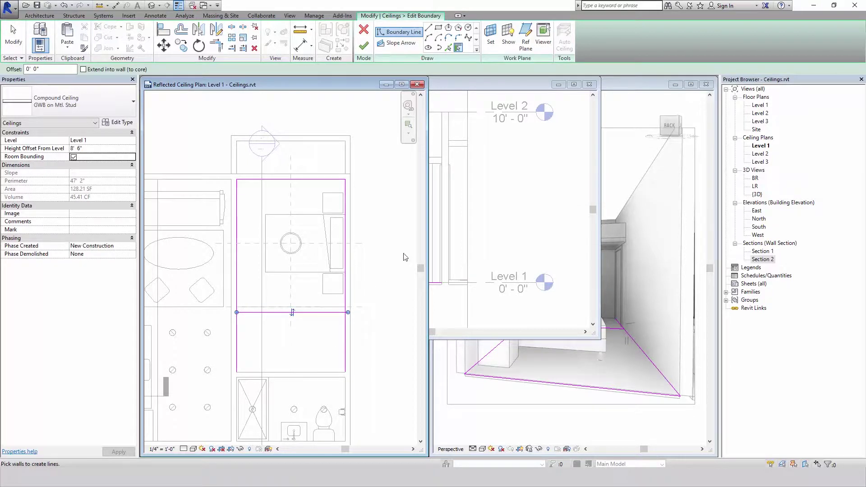
{"action": "key", "text": "t"}
{"action": "key", "text": "r"}
{"action": "left_click", "coordinate": [237, 301]}
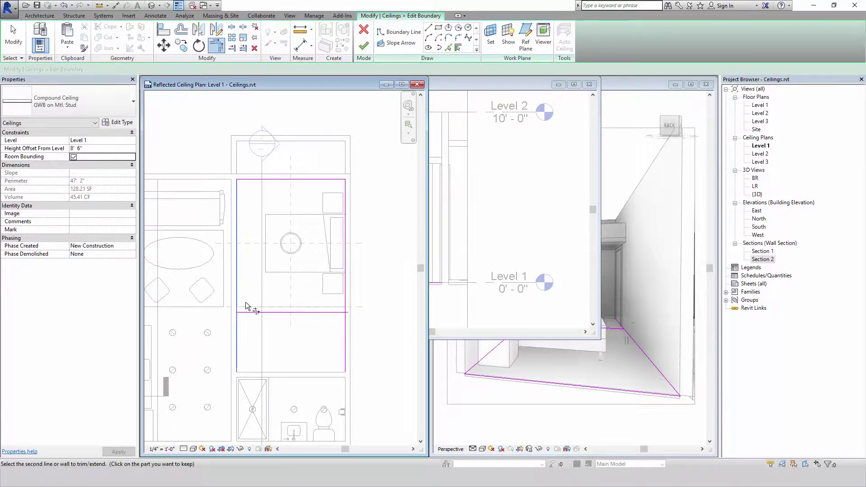
{"action": "left_click", "coordinate": [262, 312]}
{"action": "left_click", "coordinate": [344, 298]}
{"action": "left_click", "coordinate": [329, 311]}
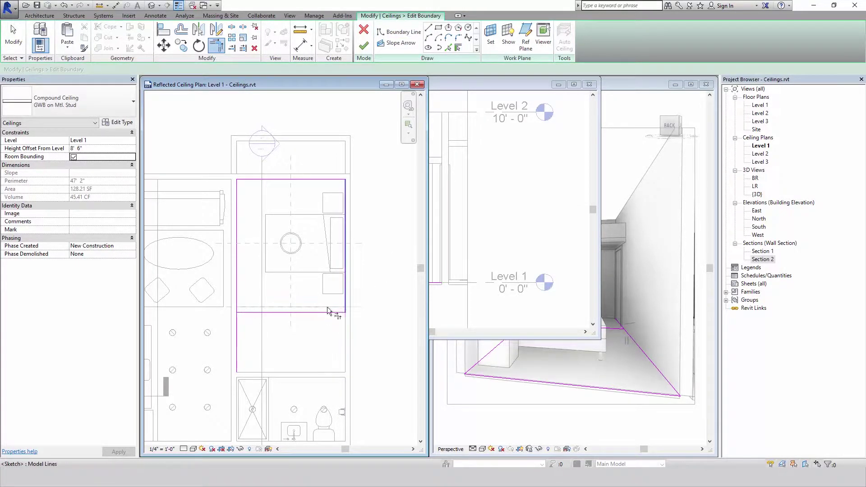
{"action": "left_click", "coordinate": [236, 298]}
{"action": "left_click", "coordinate": [239, 312]}
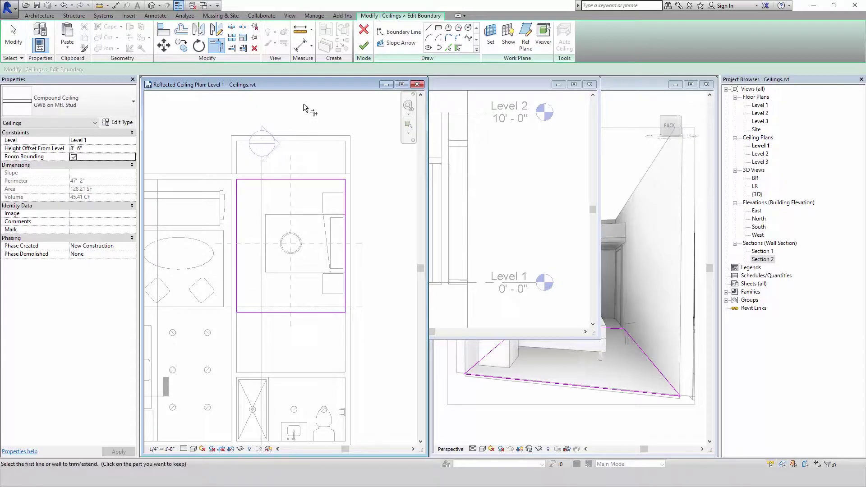
{"action": "left_click", "coordinate": [365, 46]}
{"action": "left_click", "coordinate": [455, 193]}
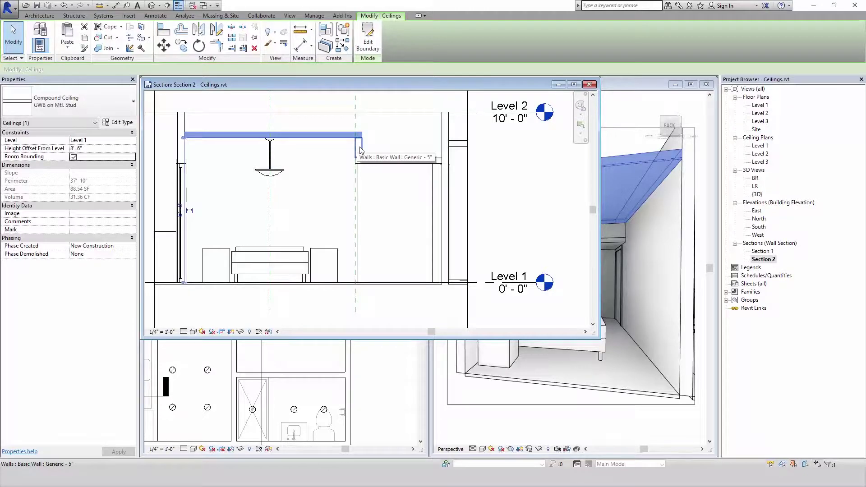
Close Section 2 and restyle the lowered ceiling's edge line to <Invisible lines> with Linework
{"action": "left_click", "coordinate": [412, 160]}
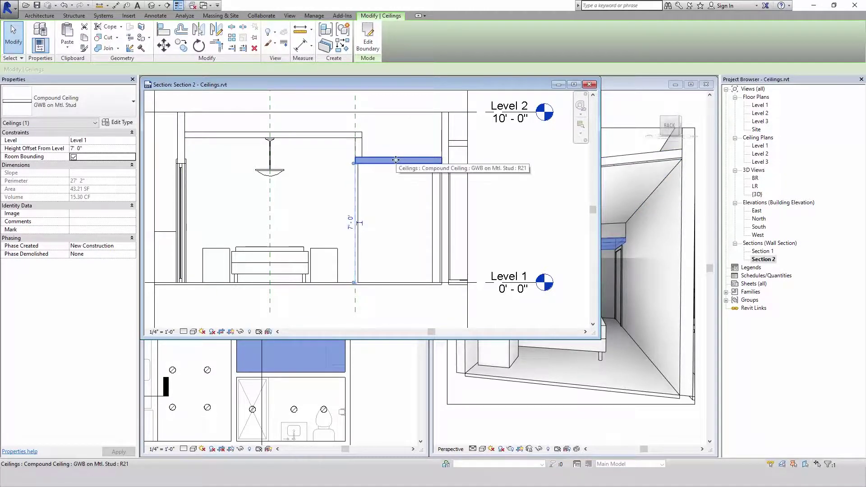
{"action": "left_click", "coordinate": [591, 86]}
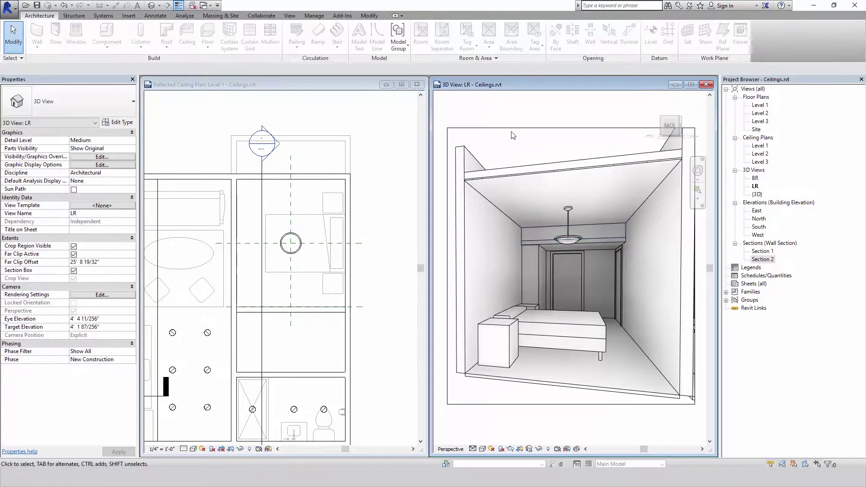
{"action": "left_click", "coordinate": [369, 16]}
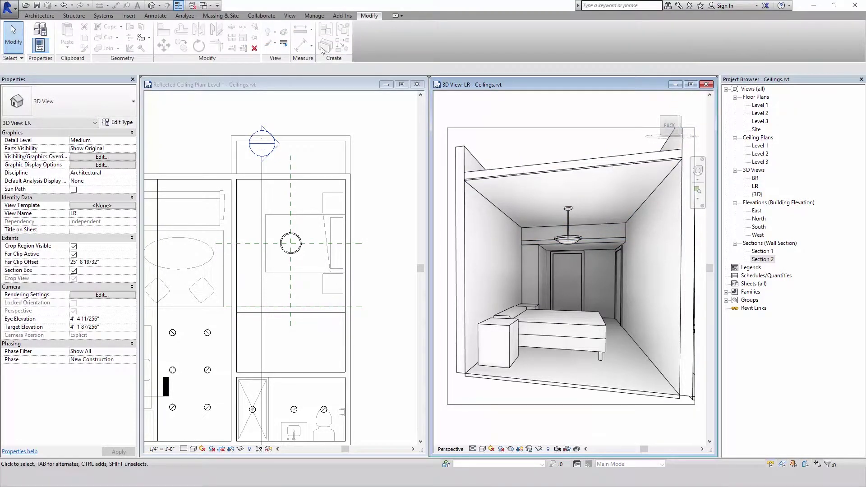
{"action": "left_click", "coordinate": [284, 43]}
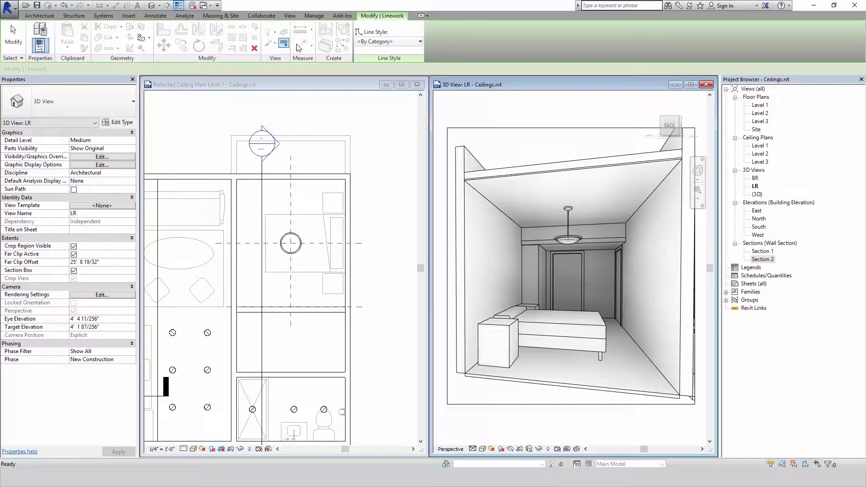
{"action": "left_click", "coordinate": [387, 41]}
{"action": "left_click", "coordinate": [387, 74]}
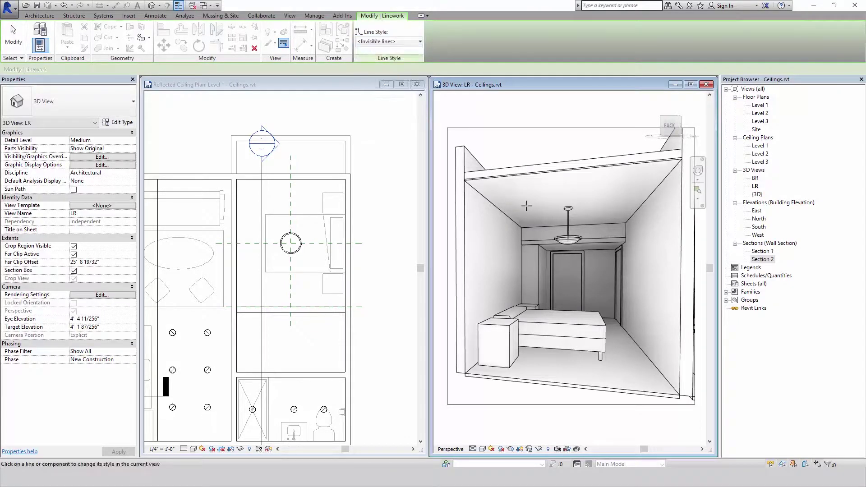
{"action": "left_click", "coordinate": [529, 240]}
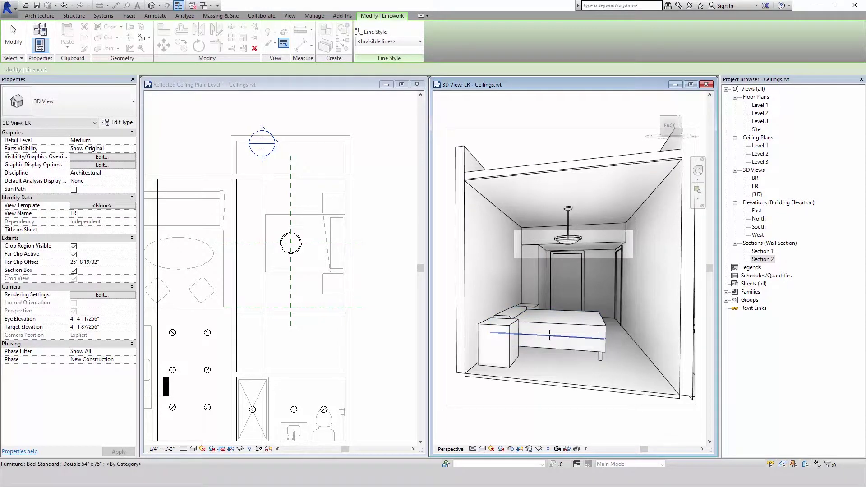
{"action": "scroll", "coordinate": [586, 217], "scroll_direction": "up", "scroll_amount": 2}
{"action": "key", "text": "Escape"}
Inspect the lowered ceiling and soffit wall in 3D, then activate the Level 1 reflected ceiling plan
{"action": "left_click", "coordinate": [625, 215]}
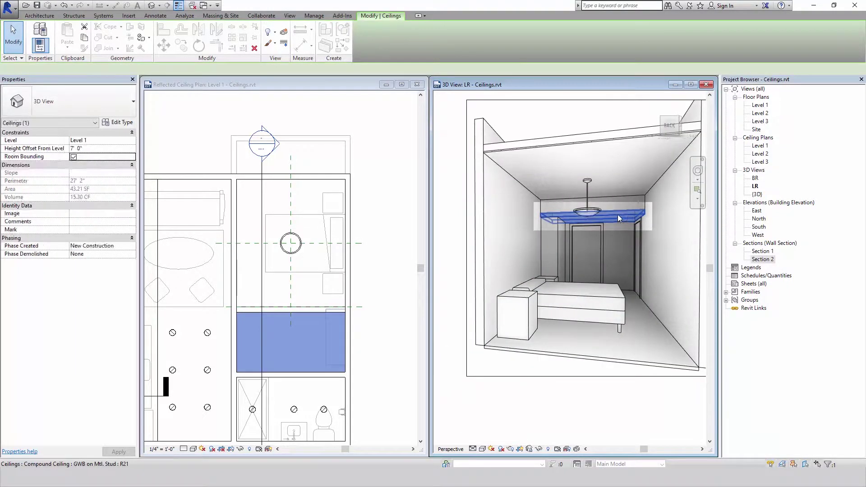
{"action": "key", "text": "Escape"}
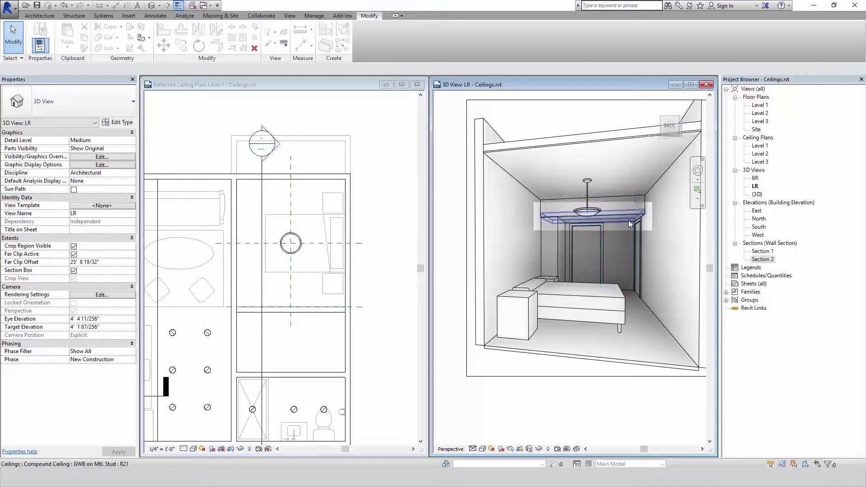
{"action": "left_click", "coordinate": [628, 218]}
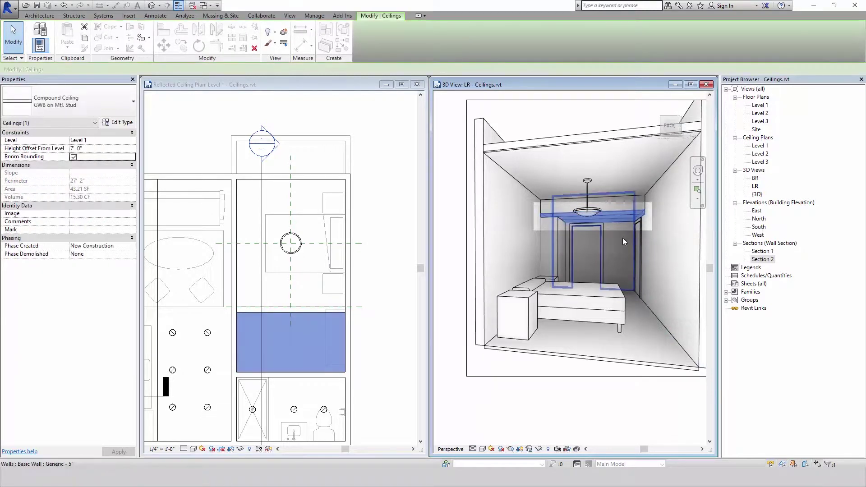
{"action": "left_click", "coordinate": [548, 206], "text": "ctrl"}
{"action": "key", "text": "Escape"}
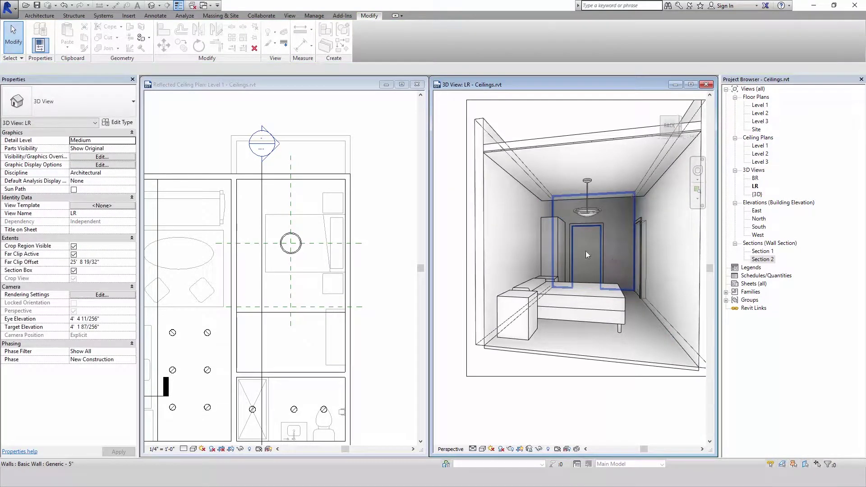
{"action": "left_click", "coordinate": [378, 295]}
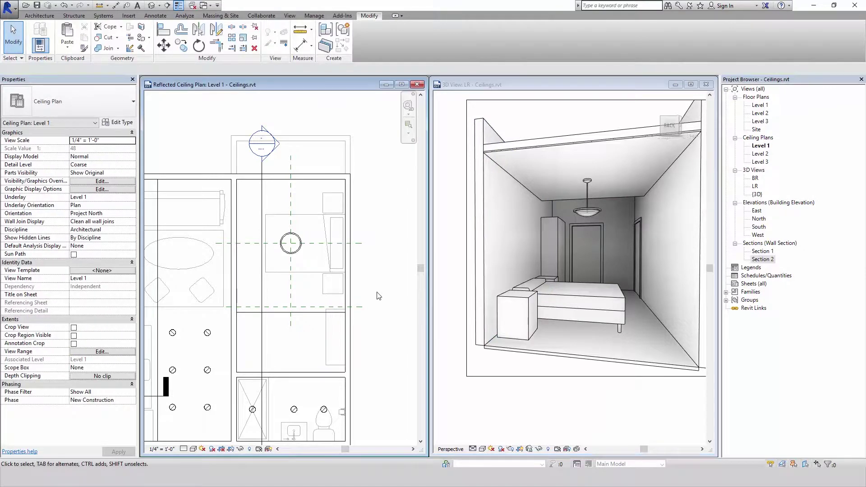
Start a ceiling of type GWB on Mtl. Stud Soffit and review its layer structure without changes
{"action": "left_click", "coordinate": [39, 15]}
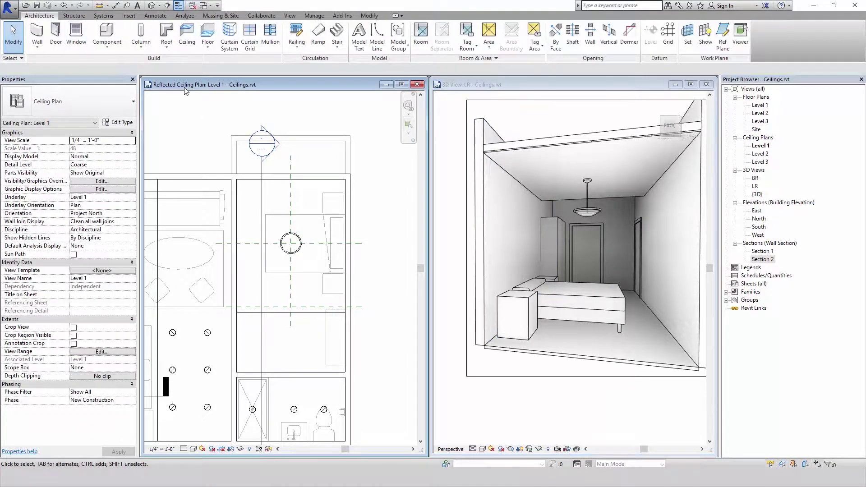
{"action": "left_click", "coordinate": [186, 35]}
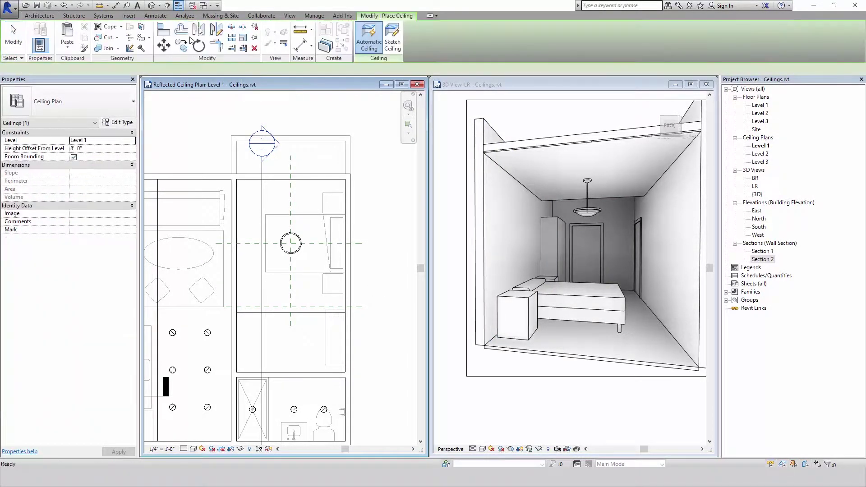
{"action": "left_click", "coordinate": [116, 104]}
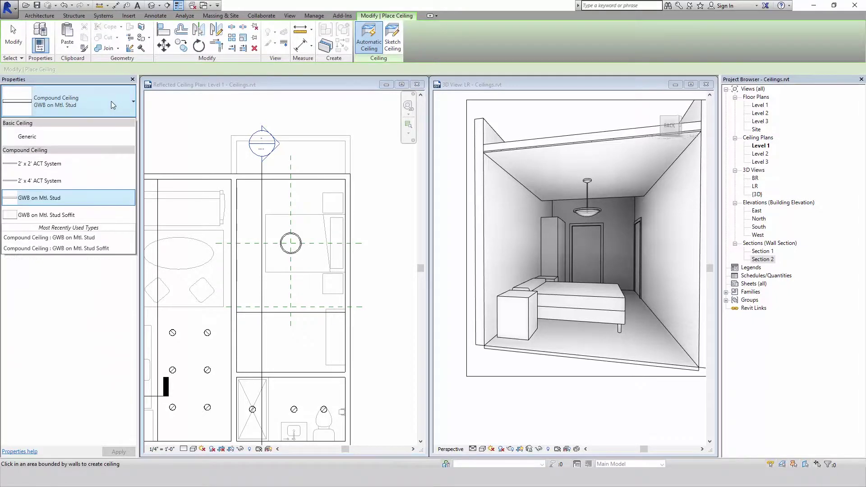
{"action": "left_click", "coordinate": [71, 216]}
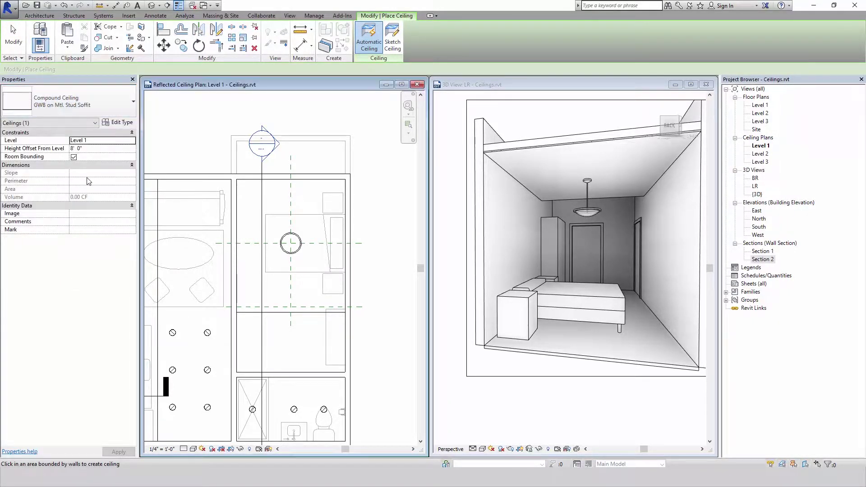
{"action": "left_click", "coordinate": [118, 123]}
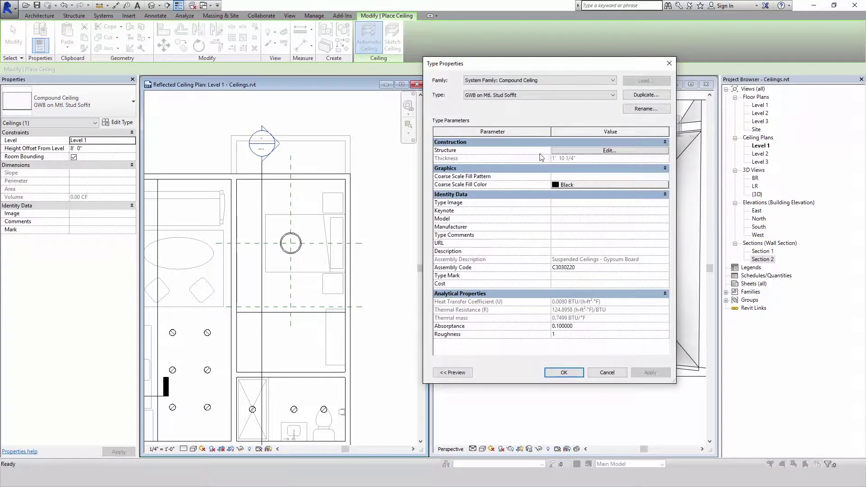
{"action": "left_click", "coordinate": [609, 151]}
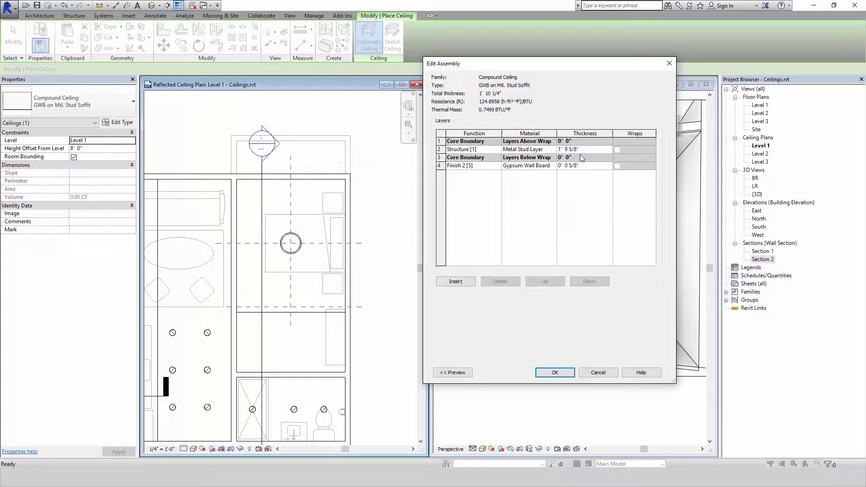
{"action": "left_click", "coordinate": [556, 372]}
{"action": "left_click", "coordinate": [559, 371]}
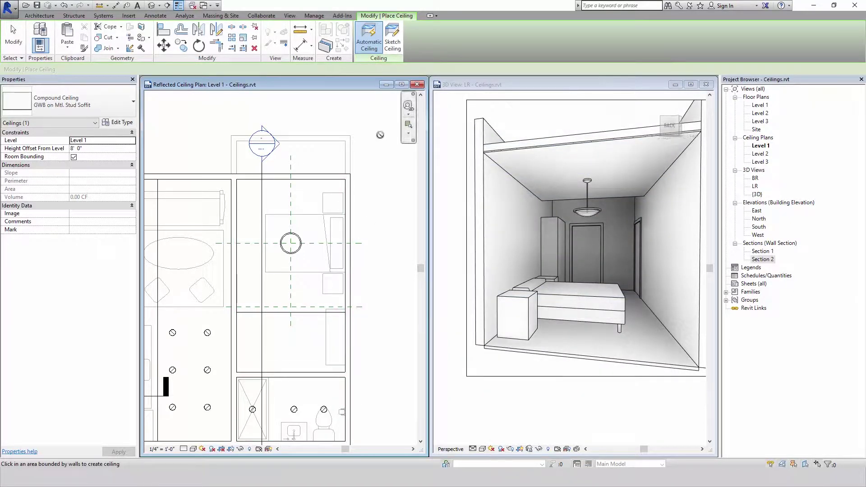
Sketch a rectangle from the wall and reference plane corner to the wall end, creating the soffit ceiling
{"action": "left_click", "coordinate": [392, 42]}
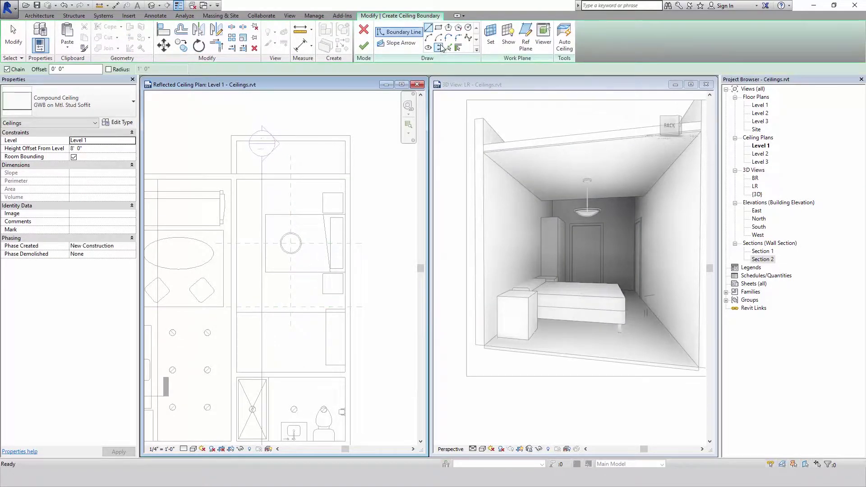
{"action": "left_click", "coordinate": [438, 28]}
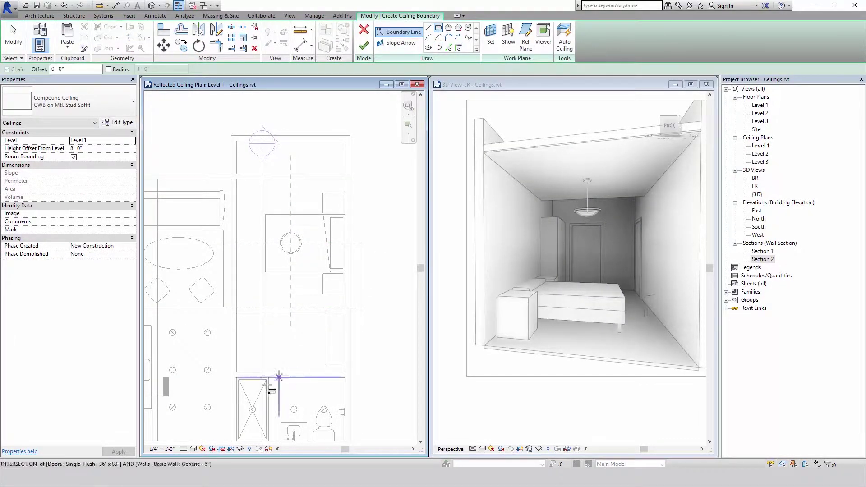
{"action": "left_click", "coordinate": [238, 310]}
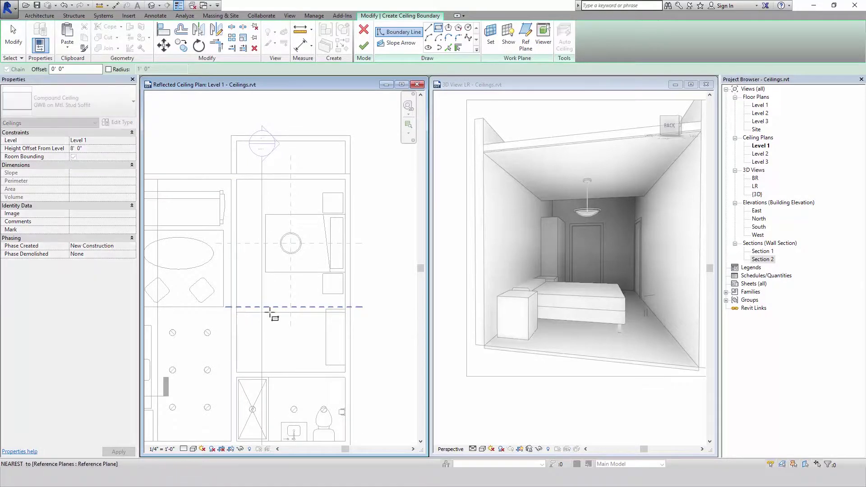
{"action": "left_click", "coordinate": [345, 373]}
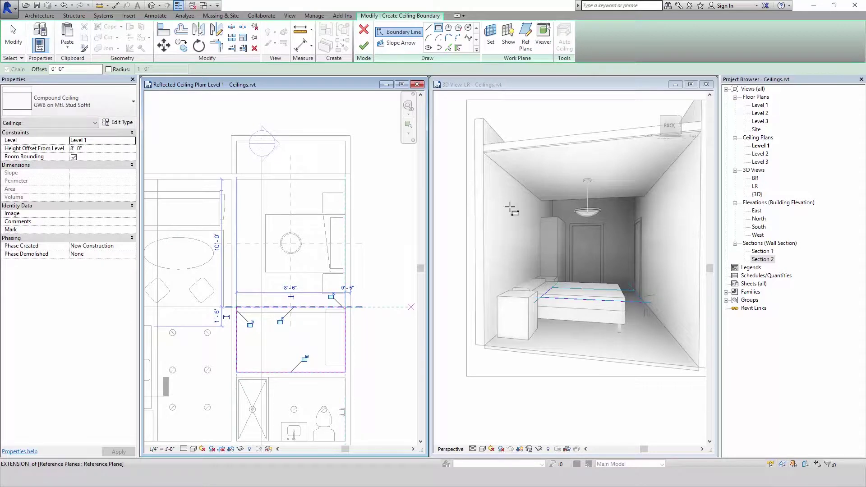
{"action": "left_click", "coordinate": [363, 47]}
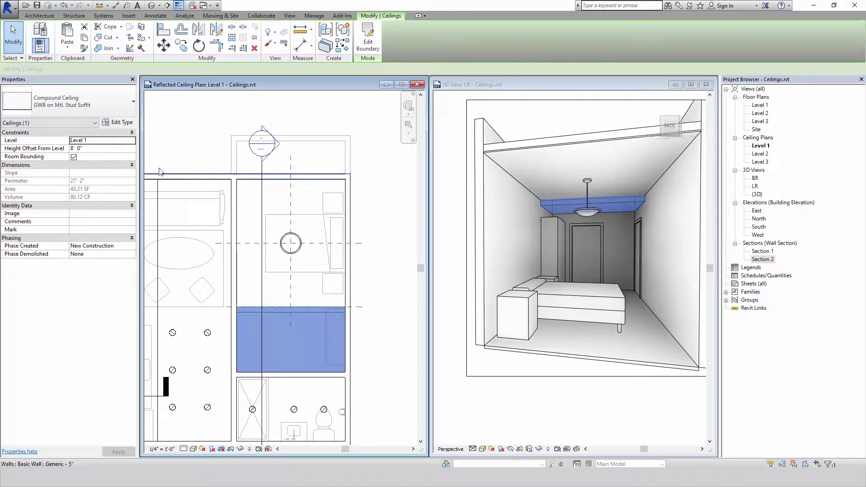
Set the soffit ceiling's Height Offset From Level to 7' and check it in 3D
{"action": "left_click", "coordinate": [112, 148]}
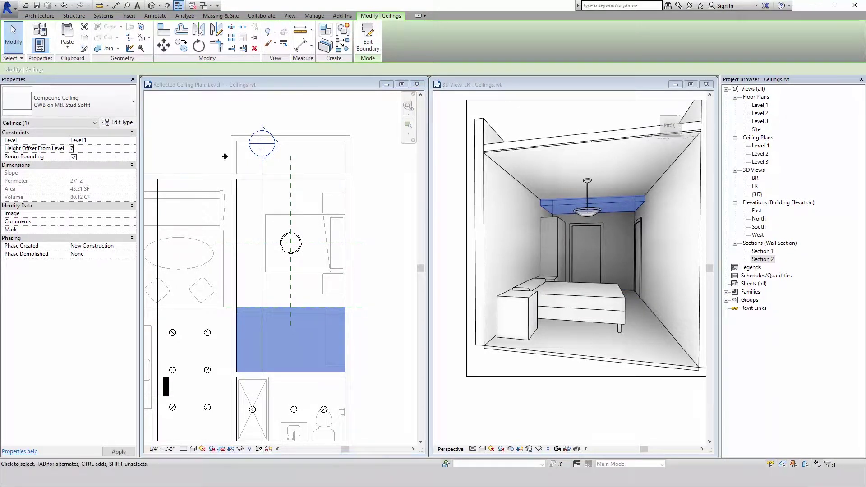
{"action": "type", "text": "7"}
{"action": "key", "text": "Return"}
{"action": "left_click", "coordinate": [552, 131]}
Edit and finish the main ceiling's boundary so it stops at the soffit, then review in 3D
{"action": "left_click", "coordinate": [381, 203]}
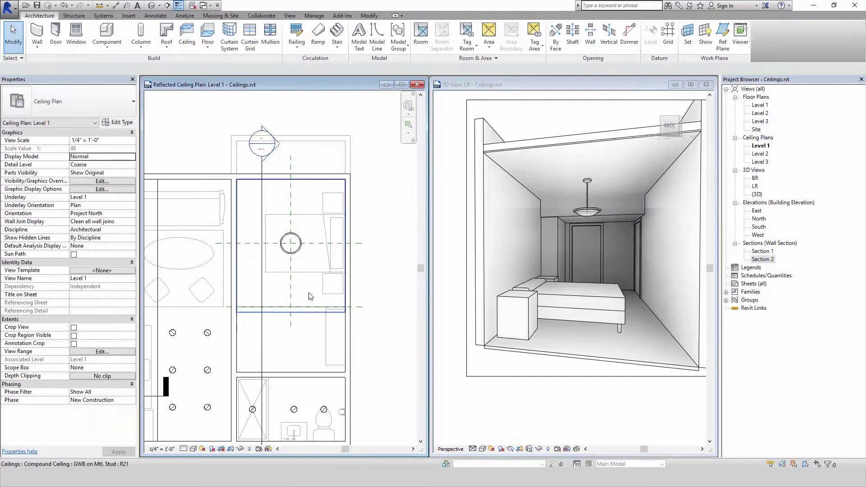
{"action": "double_click", "coordinate": [311, 294]}
{"action": "left_click", "coordinate": [294, 307]}
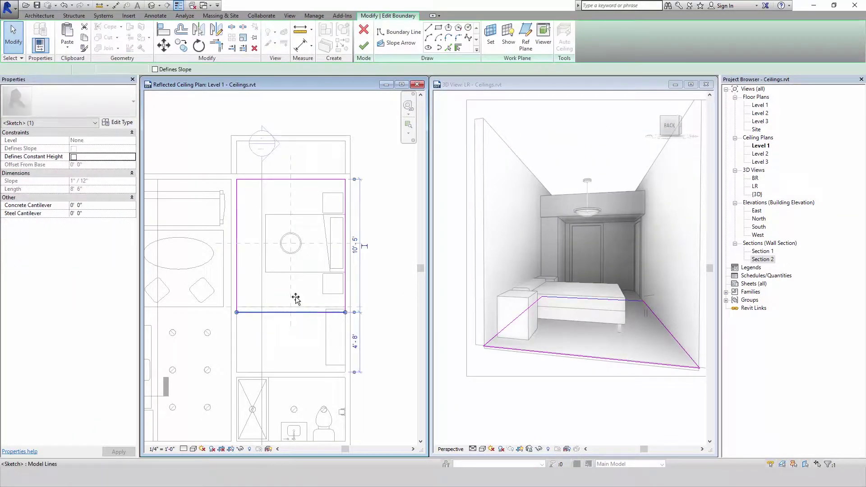
{"action": "key", "text": "Escape"}
{"action": "left_click", "coordinate": [363, 45]}
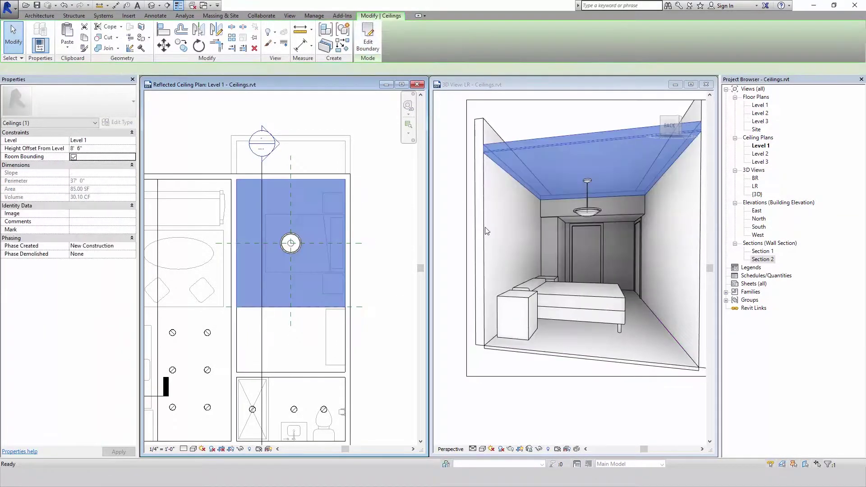
{"action": "left_click", "coordinate": [439, 216]}
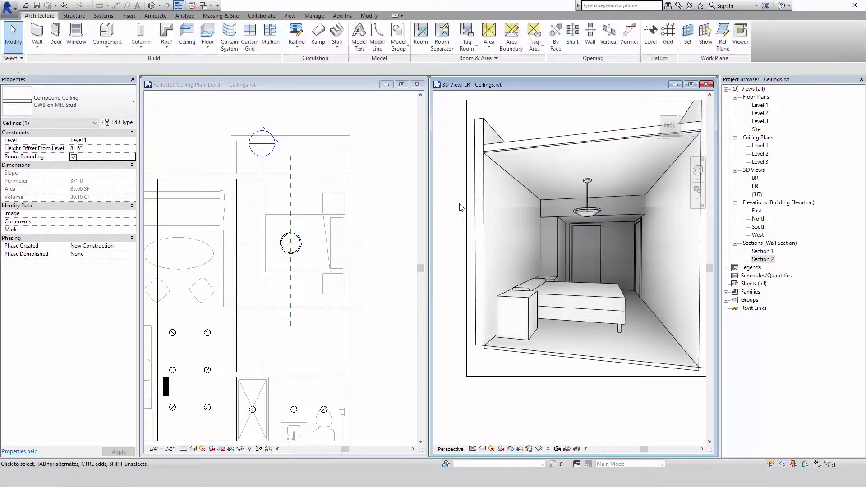
Open Section 2 maximized, then zoom and pan to centre the 7' 0" soffit ceiling
{"action": "left_click", "coordinate": [284, 153]}
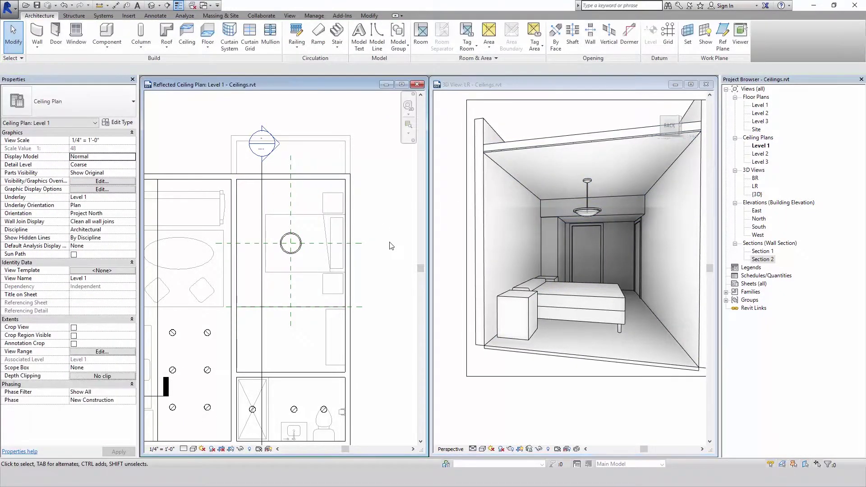
{"action": "double_click", "coordinate": [276, 148]}
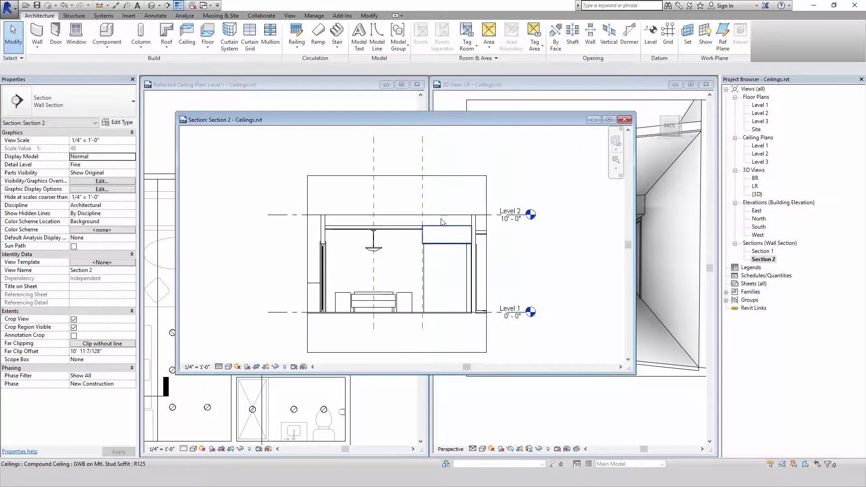
{"action": "double_click", "coordinate": [399, 120]}
{"action": "scroll", "coordinate": [454, 152], "scroll_direction": "up", "scroll_amount": 6}
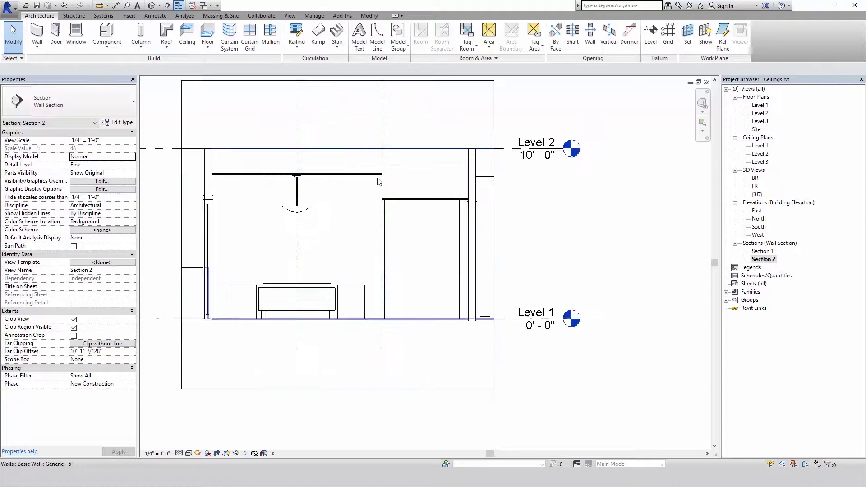
{"action": "left_click", "coordinate": [454, 153]}
{"action": "scroll", "coordinate": [450, 156], "scroll_direction": "down", "scroll_amount": 3}
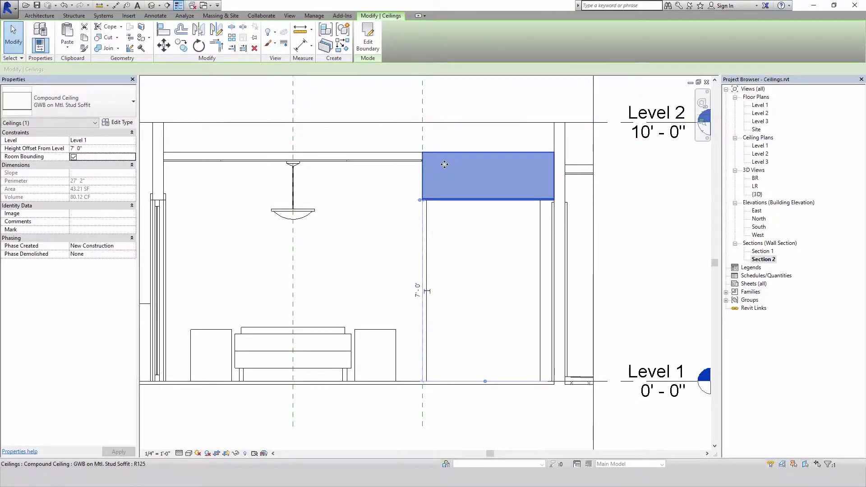
{"action": "scroll", "coordinate": [452, 161], "scroll_direction": "up", "scroll_amount": 3}
{"action": "middle_click_drag", "start_coordinate": [451, 135], "coordinate": [270, 155]}
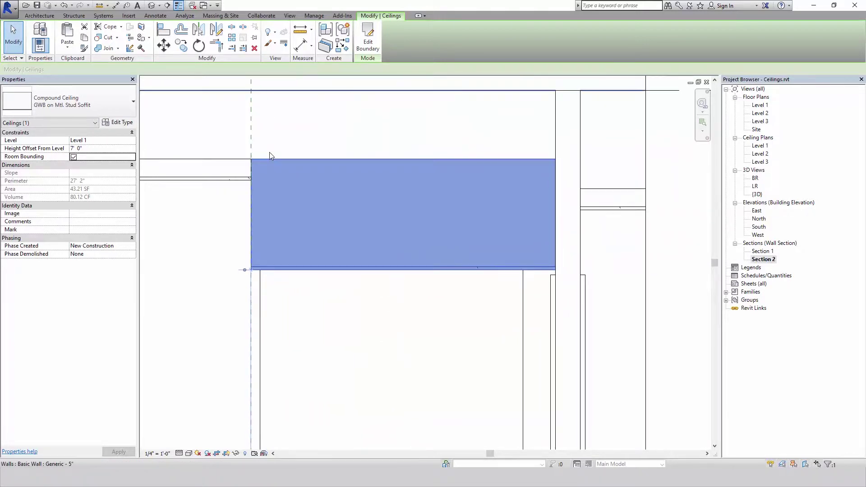
Draw a rectangular GWB filled region 5/8" wide down the soffit's open vertical side
{"action": "left_click", "coordinate": [155, 15]}
{"action": "left_click", "coordinate": [253, 43]}
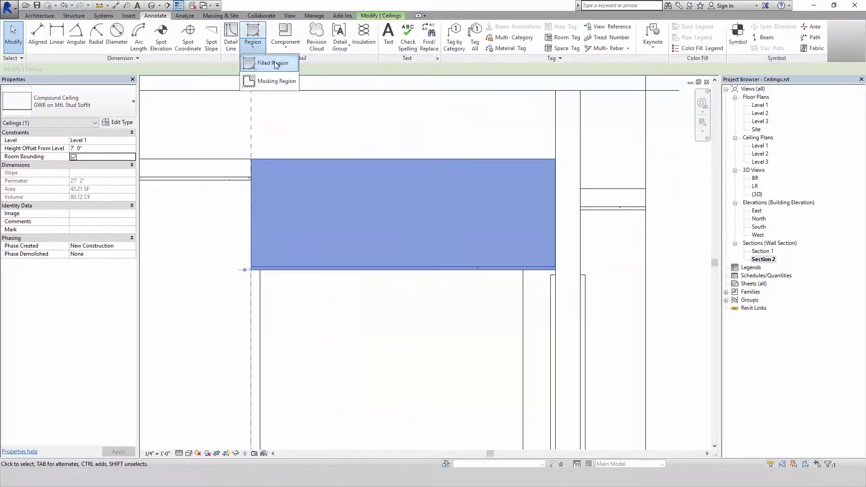
{"action": "left_click", "coordinate": [274, 63]}
{"action": "left_click", "coordinate": [390, 27]}
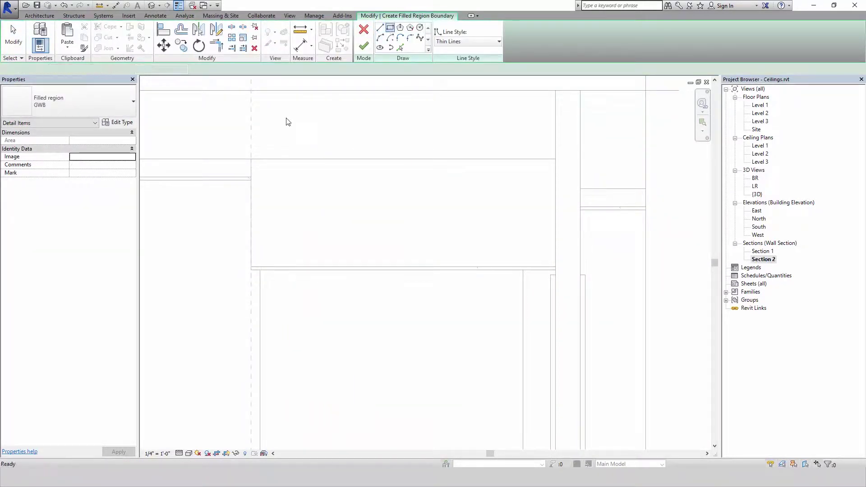
{"action": "left_click", "coordinate": [251, 176]}
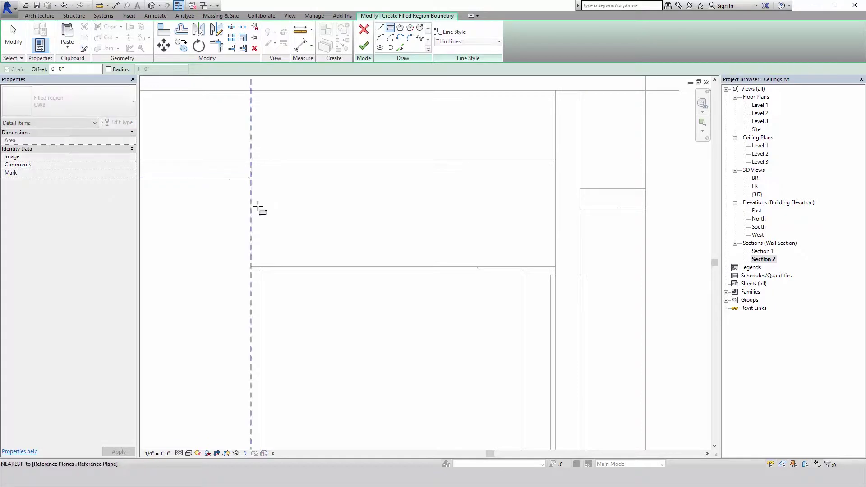
{"action": "left_click", "coordinate": [256, 266]}
{"action": "key", "text": "Escape"}
{"action": "left_click", "coordinate": [252, 157]}
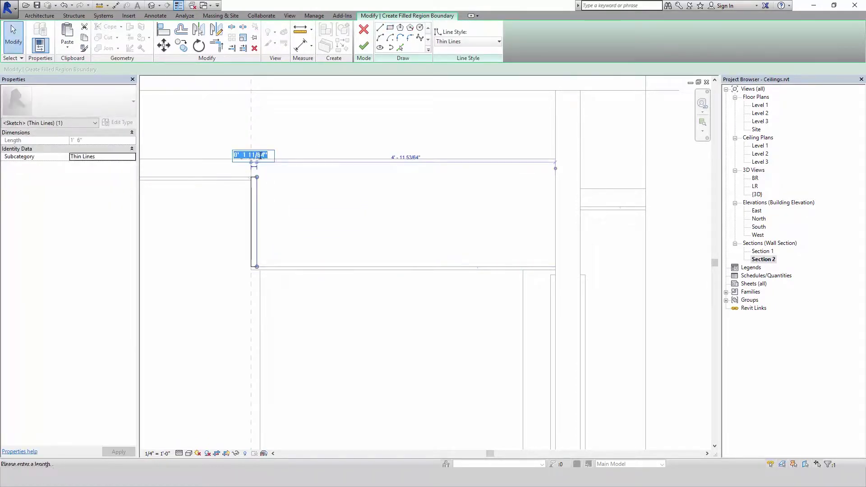
{"action": "type", "text": "5/"}
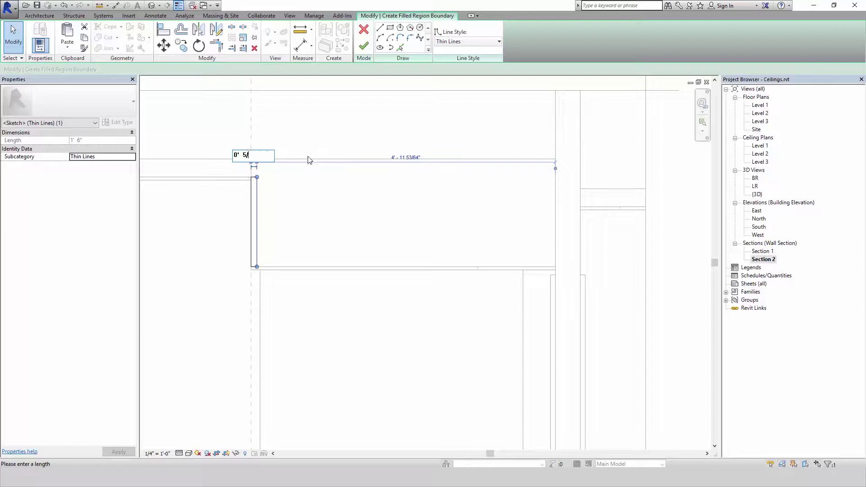
{"action": "type", "text": "8"}
{"action": "key", "text": "Return"}
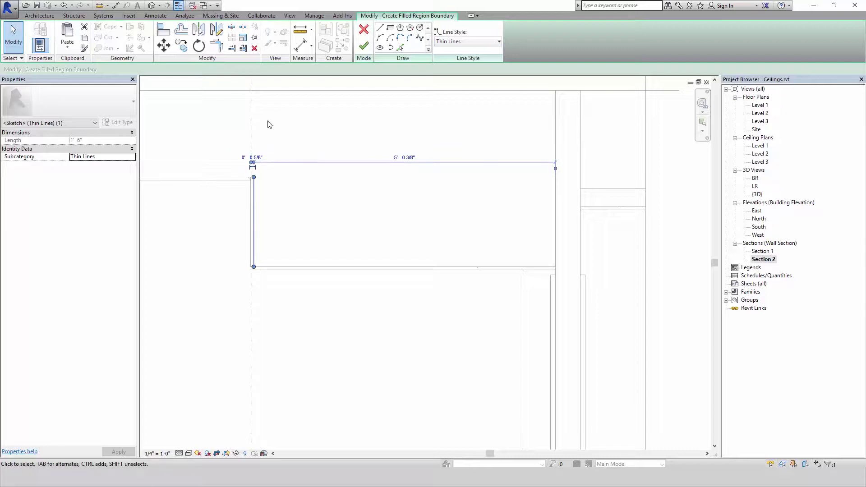
{"action": "left_click", "coordinate": [364, 46]}
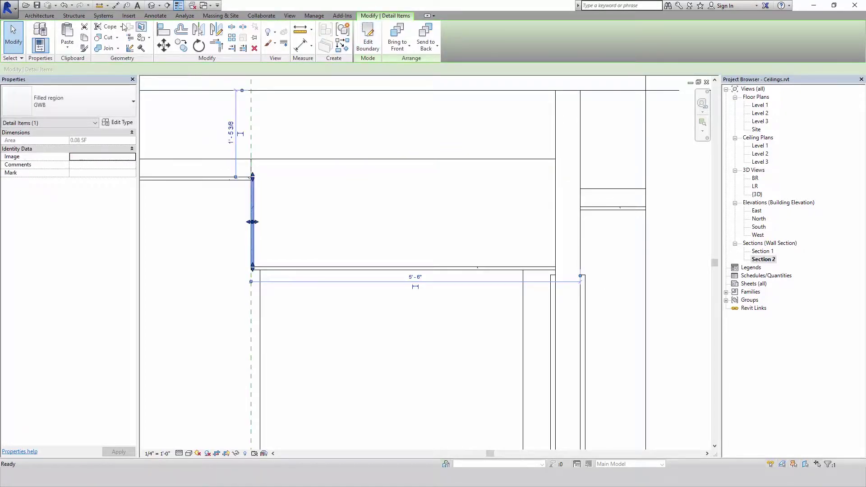
Place C Studs-Section 3 5/8" detail components at the soffit corners and the right wall corner
{"action": "left_click", "coordinate": [161, 14]}
{"action": "left_click", "coordinate": [275, 51]}
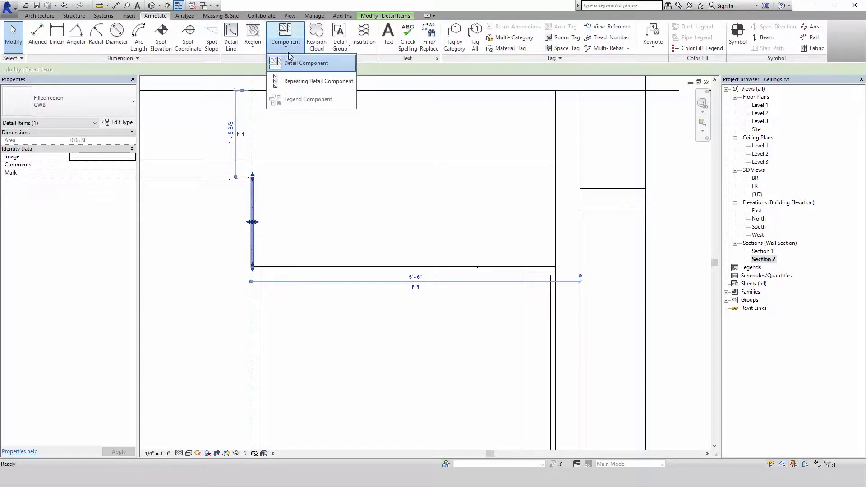
{"action": "left_click", "coordinate": [293, 61]}
{"action": "left_click", "coordinate": [97, 106]}
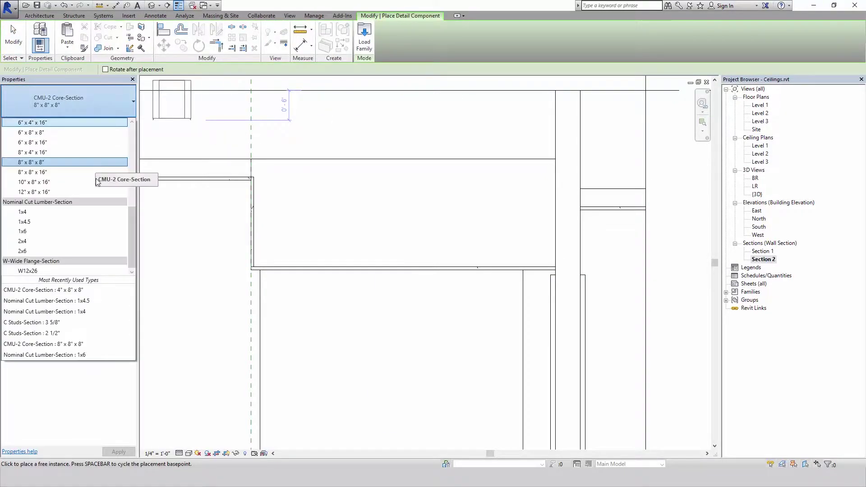
{"action": "scroll", "coordinate": [96, 189], "scroll_direction": "up", "scroll_amount": 5}
{"action": "left_click", "coordinate": [95, 213]}
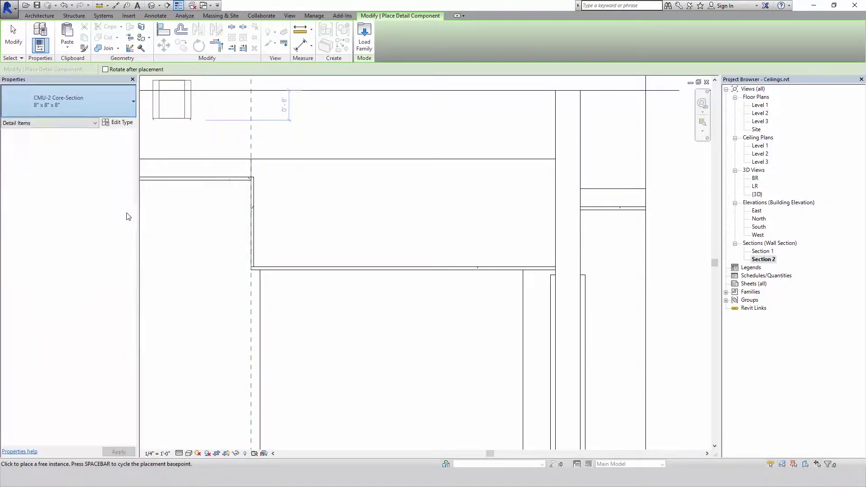
{"action": "left_click", "coordinate": [255, 247]}
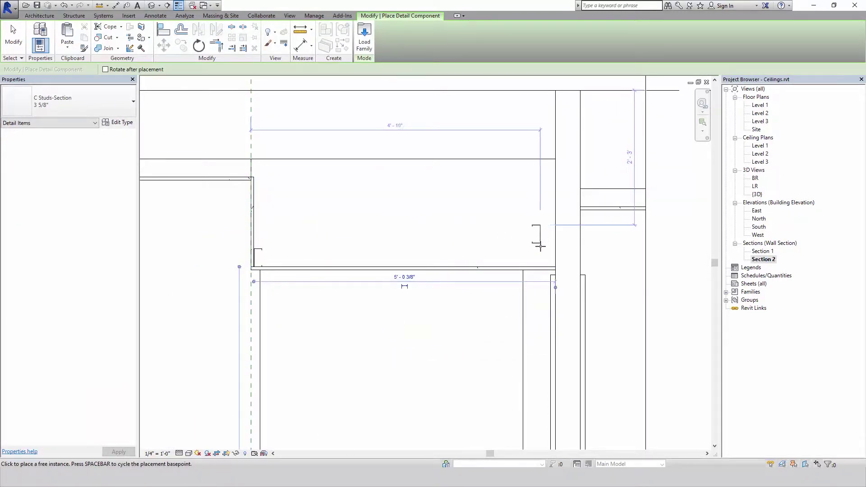
{"action": "left_click", "coordinate": [554, 263]}
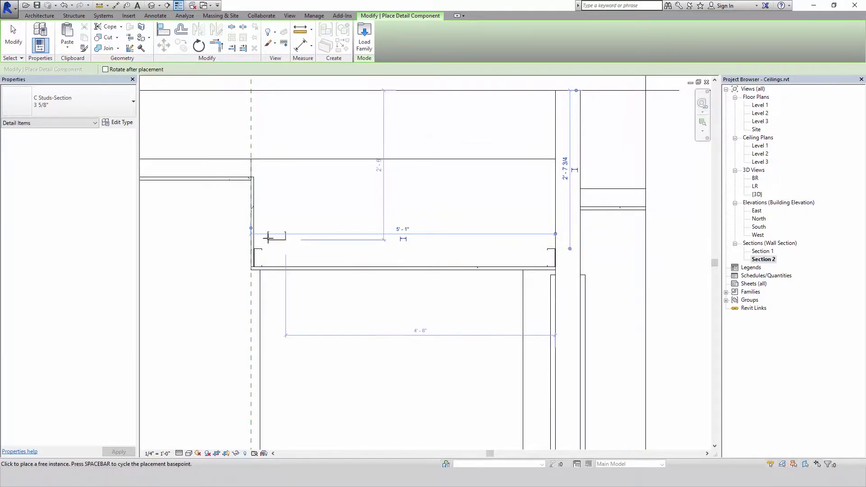
{"action": "left_click", "coordinate": [254, 246]}
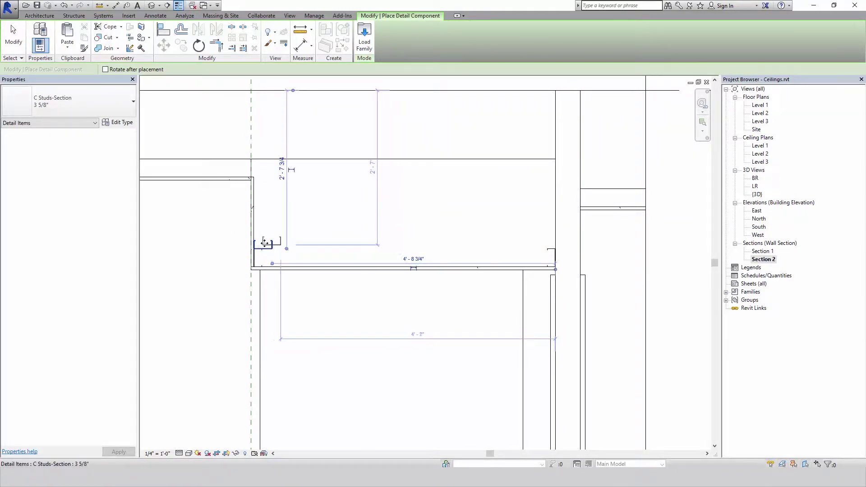
{"action": "key", "text": "Escape"}
{"action": "key", "text": "Escape"}
Align the C-stud onto the ceiling line and the vertical wall line
{"action": "scroll", "coordinate": [255, 245], "scroll_direction": "up", "scroll_amount": 3}
{"action": "left_click", "coordinate": [369, 16]}
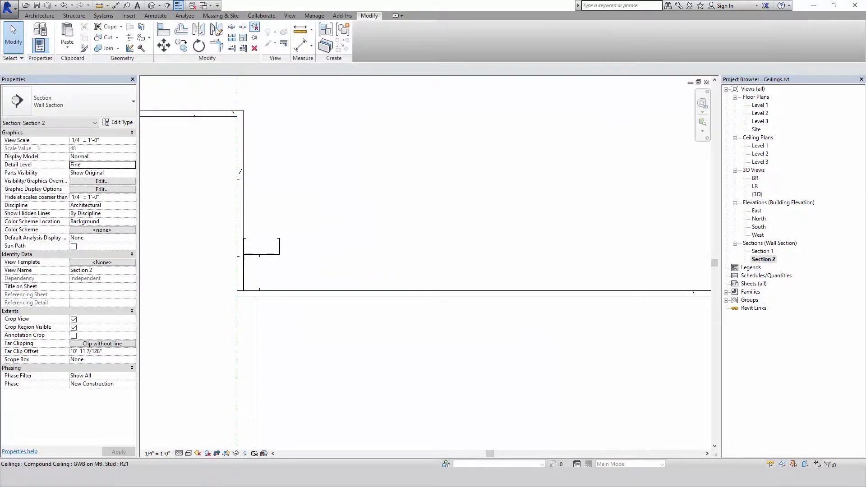
{"action": "left_click", "coordinate": [163, 30]}
{"action": "left_click", "coordinate": [310, 291]}
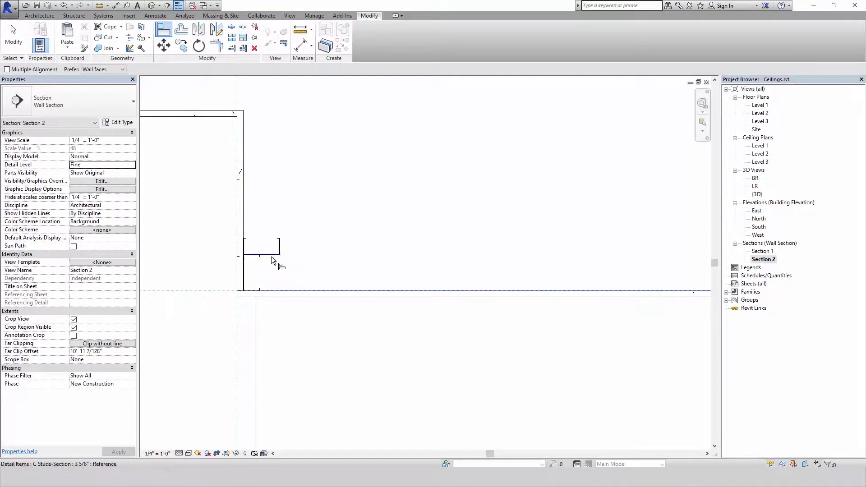
{"action": "left_click", "coordinate": [271, 256]}
{"action": "scroll", "coordinate": [272, 256], "scroll_direction": "up", "scroll_amount": 2}
{"action": "left_click", "coordinate": [290, 297]}
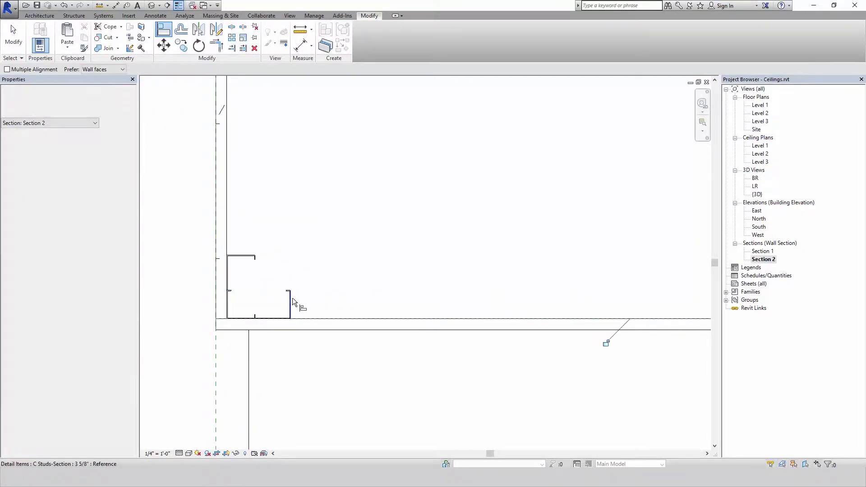
{"action": "left_click", "coordinate": [226, 271]}
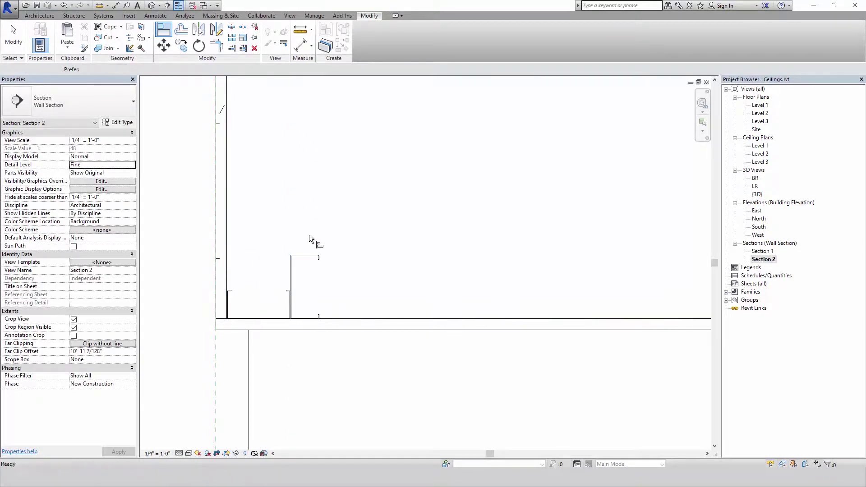
{"action": "key", "text": "Escape"}
{"action": "key", "text": "Escape"}
Mirror a copy of the stud to the soffit top and align it to the upper horizontal line
{"action": "scroll", "coordinate": [309, 234], "scroll_direction": "down", "scroll_amount": 2}
{"action": "middle_click_drag", "start_coordinate": [288, 245], "coordinate": [297, 280]}
{"action": "left_click", "coordinate": [289, 295]}
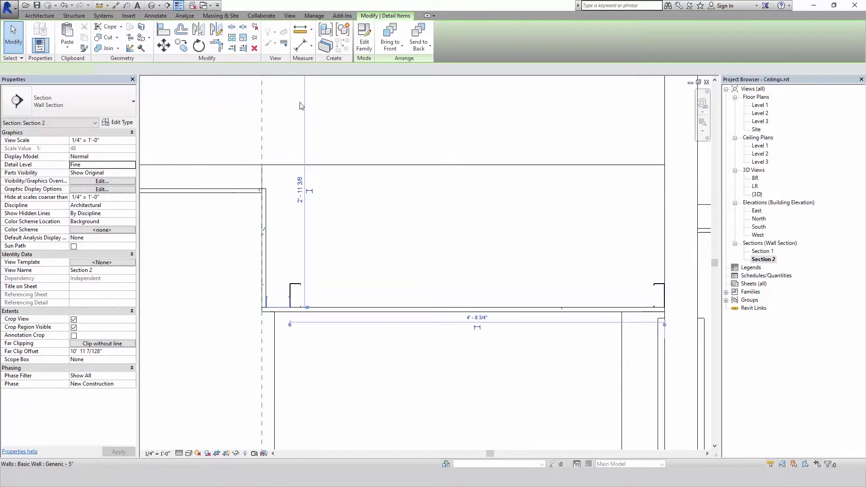
{"action": "left_click", "coordinate": [217, 31]}
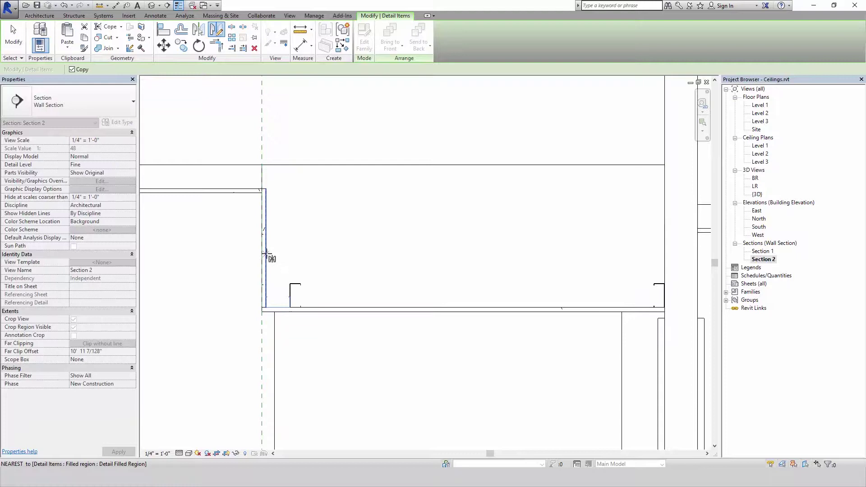
{"action": "left_click", "coordinate": [267, 251]}
{"action": "left_click", "coordinate": [292, 180]}
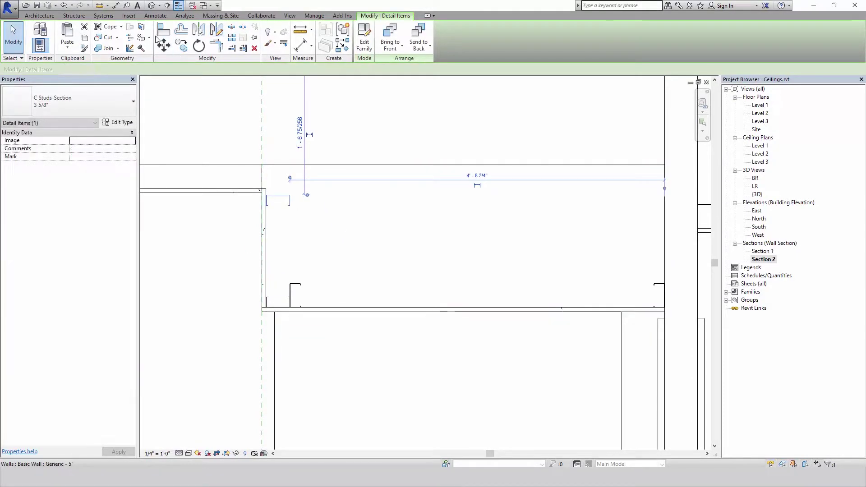
{"action": "key", "text": "a"}
{"action": "key", "text": "l"}
{"action": "left_click", "coordinate": [226, 189]}
{"action": "left_click", "coordinate": [276, 194]}
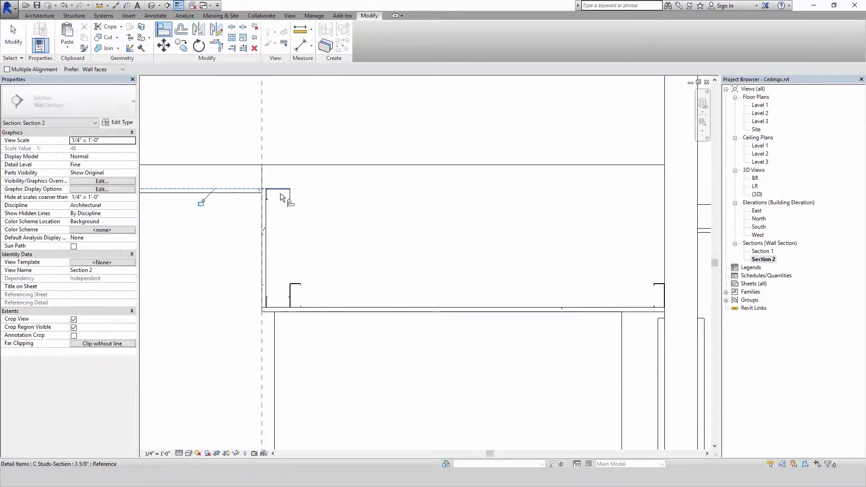
{"action": "key", "text": "Escape"}
{"action": "key", "text": "Escape"}
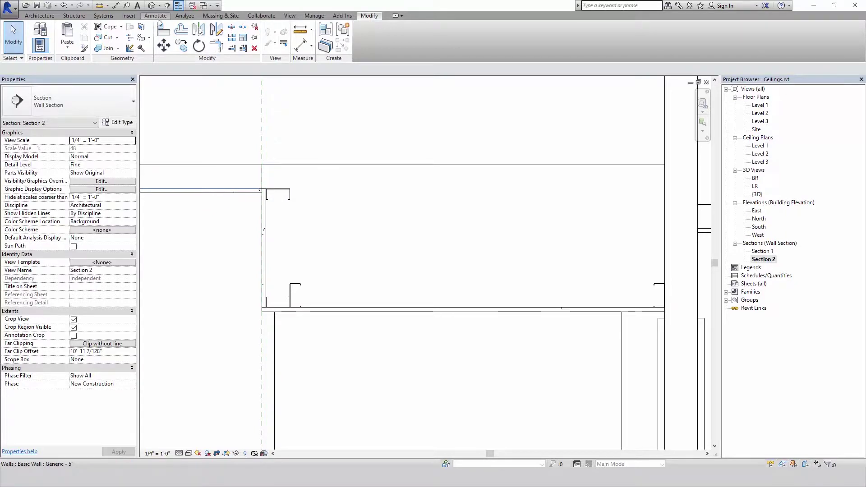
Draw a horizontal detail line from the lower stud to the ceiling's right end
{"action": "left_click", "coordinate": [155, 15]}
{"action": "left_click", "coordinate": [231, 45]}
{"action": "left_click", "coordinate": [289, 198]}
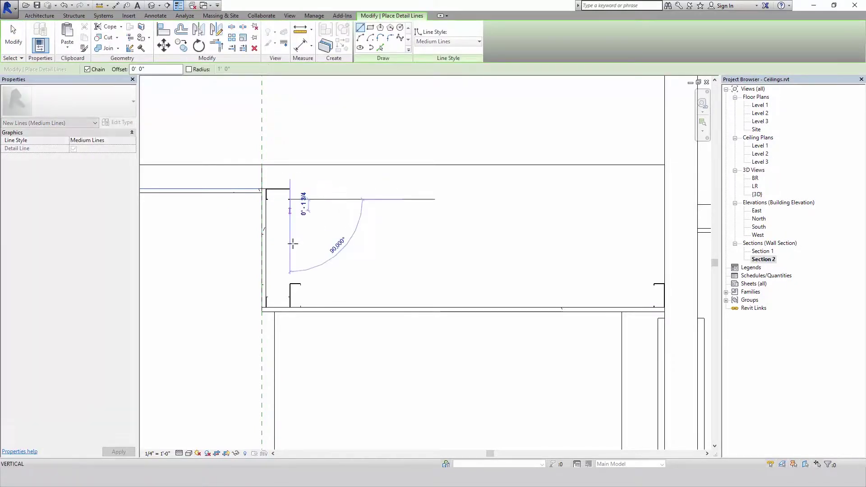
{"action": "key", "text": "Escape"}
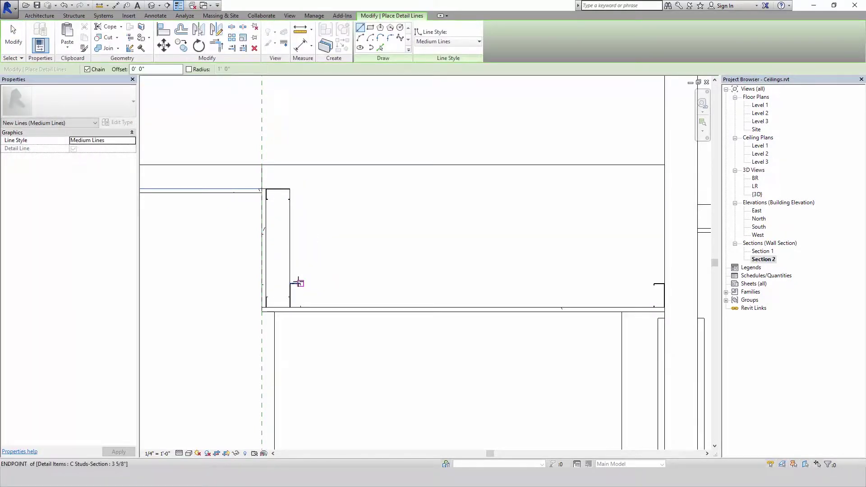
{"action": "left_click", "coordinate": [300, 284]}
{"action": "left_click", "coordinate": [663, 284]}
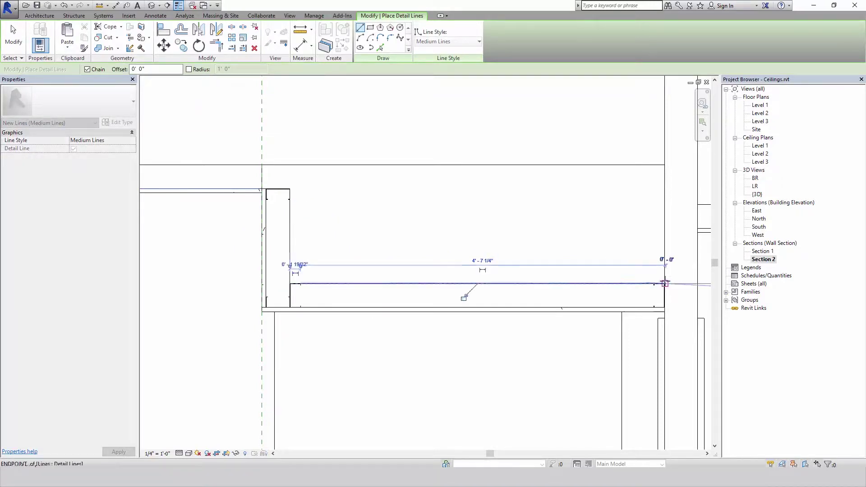
{"action": "key", "text": "Escape"}
{"action": "key", "text": "Escape"}
{"action": "scroll", "coordinate": [546, 229], "scroll_direction": "down", "scroll_amount": 2}
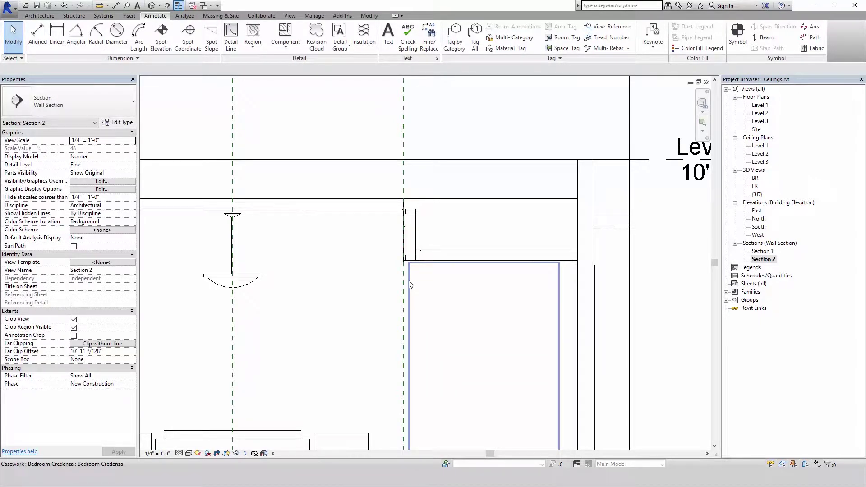
Inspect the soffit ceiling, then open the LR 3D bedroom view
{"action": "left_click", "coordinate": [461, 209]}
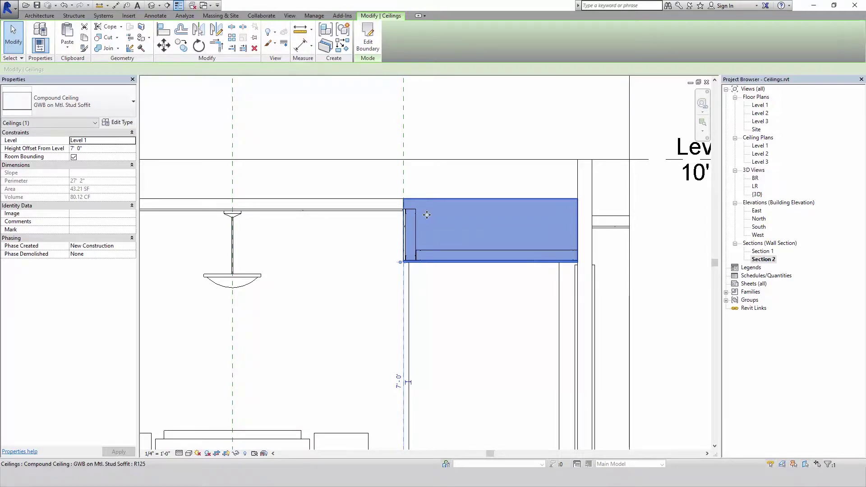
{"action": "scroll", "coordinate": [427, 215], "scroll_direction": "up", "scroll_amount": 1}
{"action": "key", "text": "Escape"}
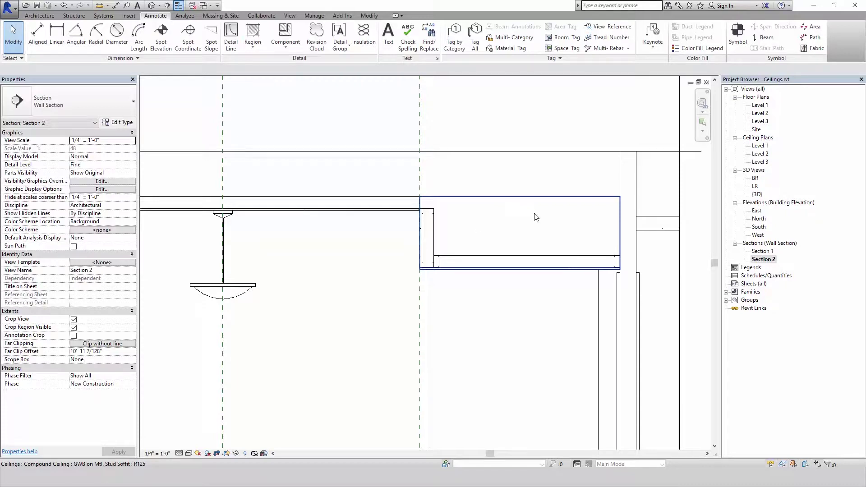
{"action": "double_click", "coordinate": [755, 186]}
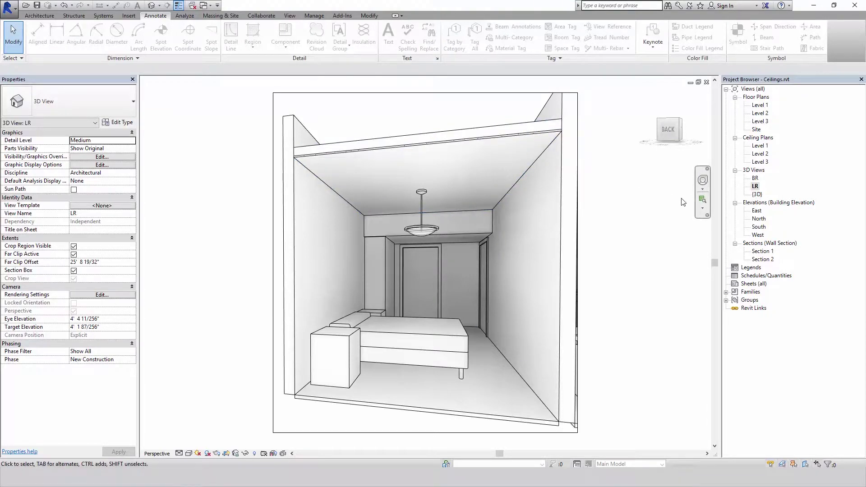
Open the Level 1 ceiling plan and tile it beside the LR 3D view
{"action": "double_click", "coordinate": [759, 145]}
{"action": "key", "text": "w"}
{"action": "key", "text": "t"}
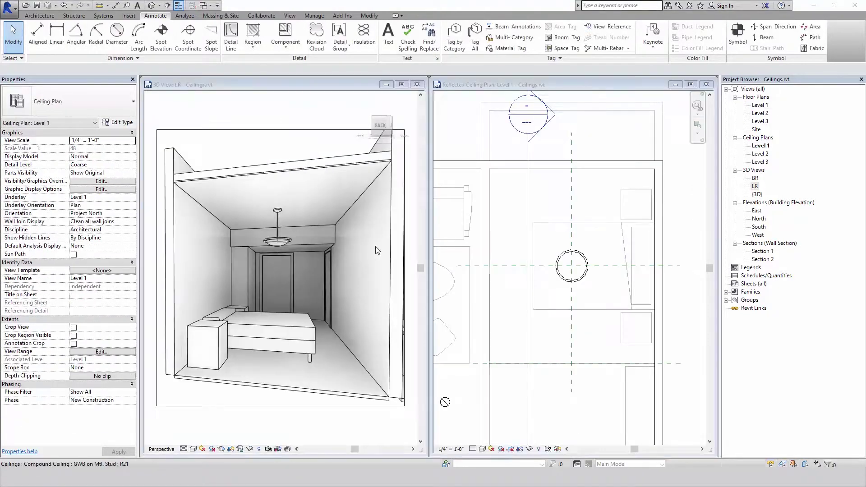
Paste a copy of the bed ceiling in the same place with height offset 8' 1 3/4"
{"action": "left_click", "coordinate": [332, 170]}
{"action": "left_click", "coordinate": [325, 172]}
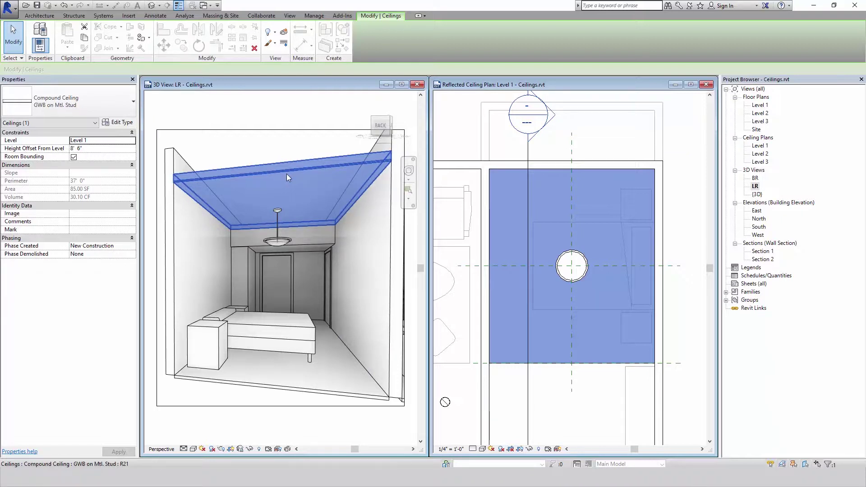
{"action": "left_click", "coordinate": [541, 214]}
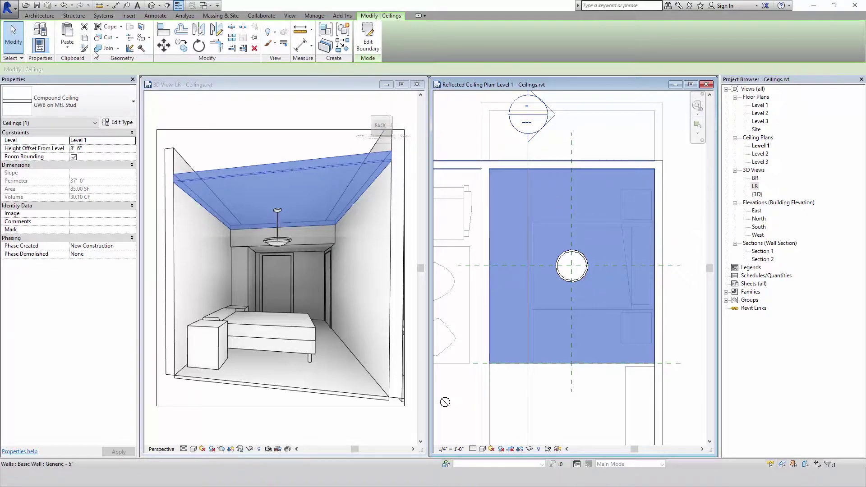
{"action": "left_click", "coordinate": [67, 46]}
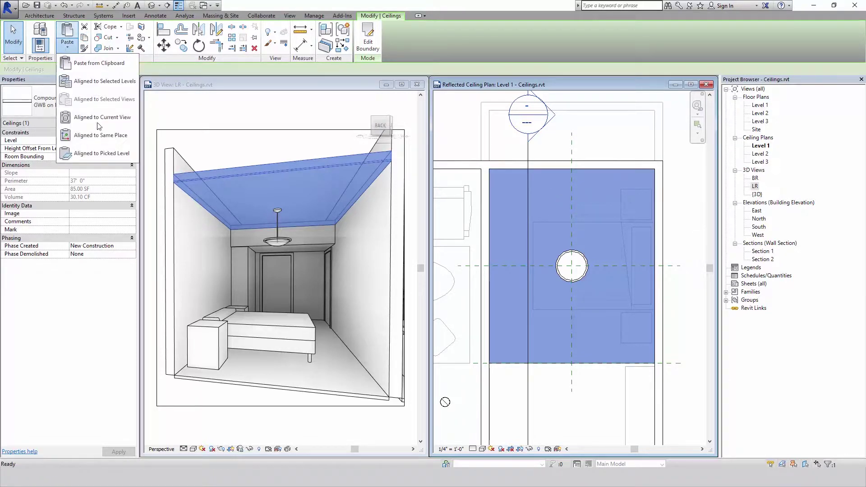
{"action": "left_click", "coordinate": [100, 136]}
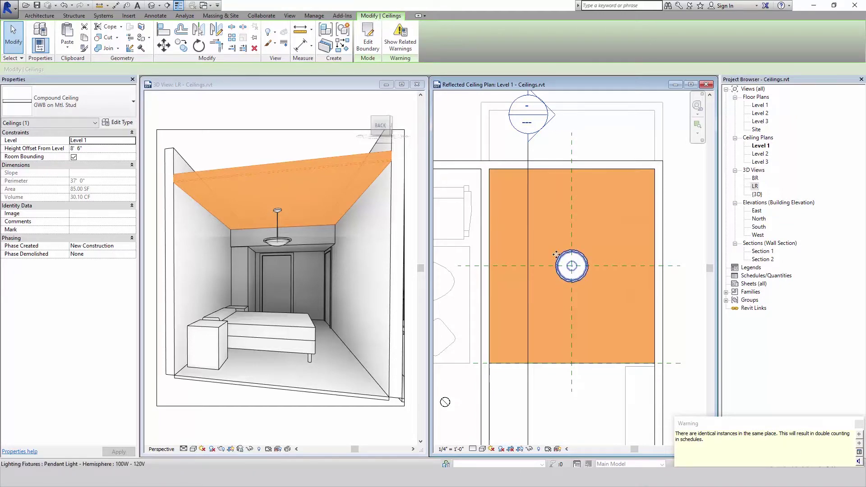
{"action": "left_click", "coordinate": [81, 149]}
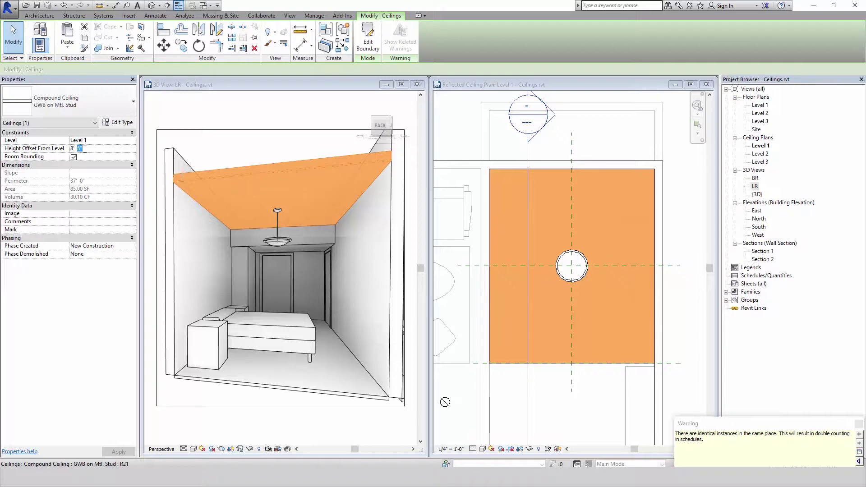
{"action": "type", "text": ".75"}
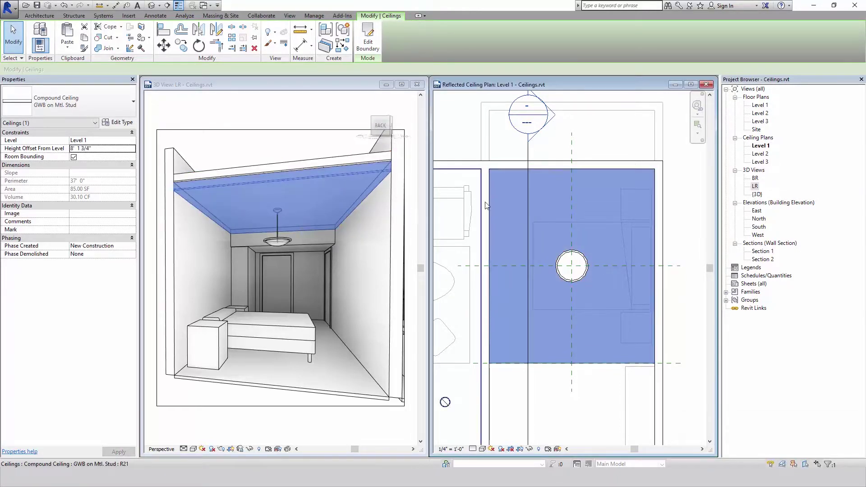
Offset the copied ceiling's inner boundary loop 6" inward and finish the boundary sketch
{"action": "left_click", "coordinate": [367, 45]}
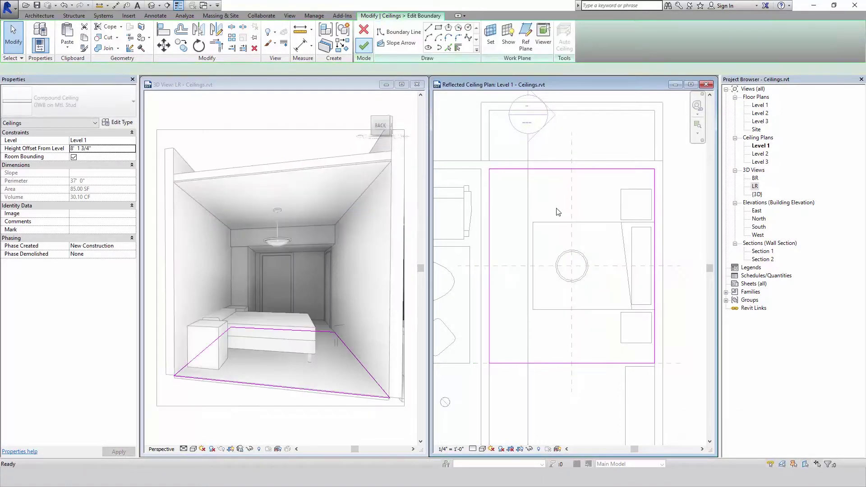
{"action": "left_click", "coordinate": [181, 30]}
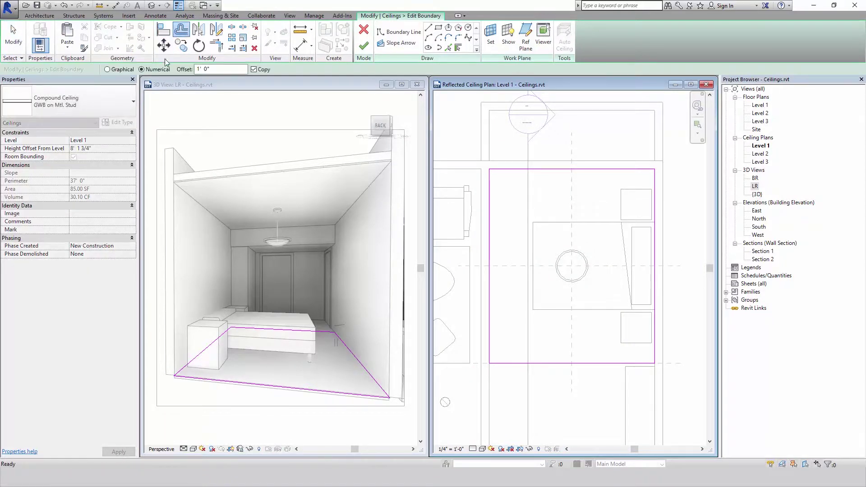
{"action": "key", "text": "Tab"}
{"action": "left_click", "coordinate": [541, 175]}
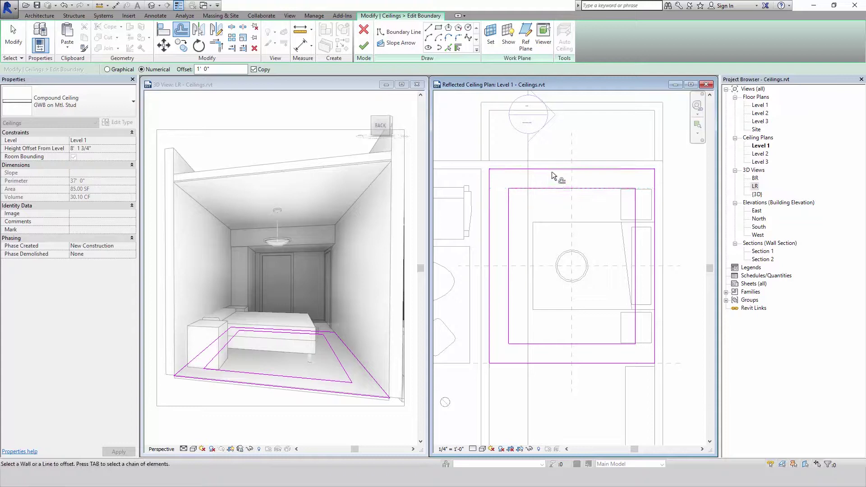
{"action": "type", "text": "6\""}
{"action": "left_click", "coordinate": [253, 69]}
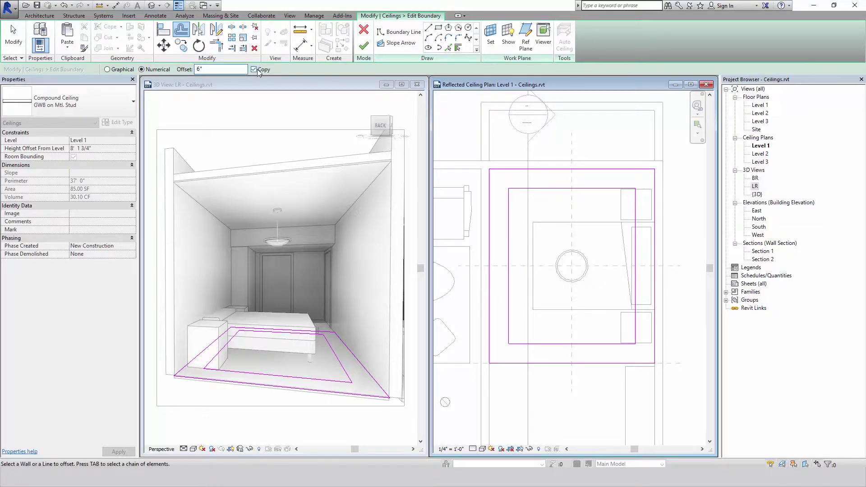
{"action": "key", "text": "Tab"}
{"action": "left_click", "coordinate": [570, 193]}
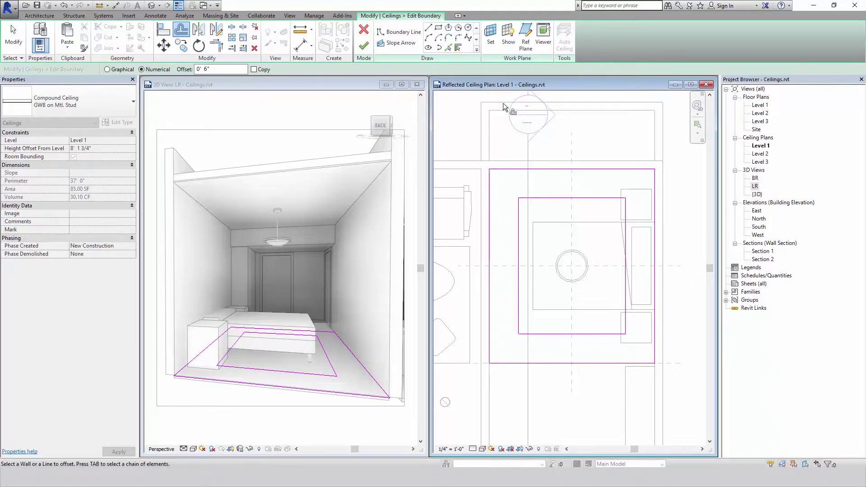
{"action": "left_click", "coordinate": [364, 45]}
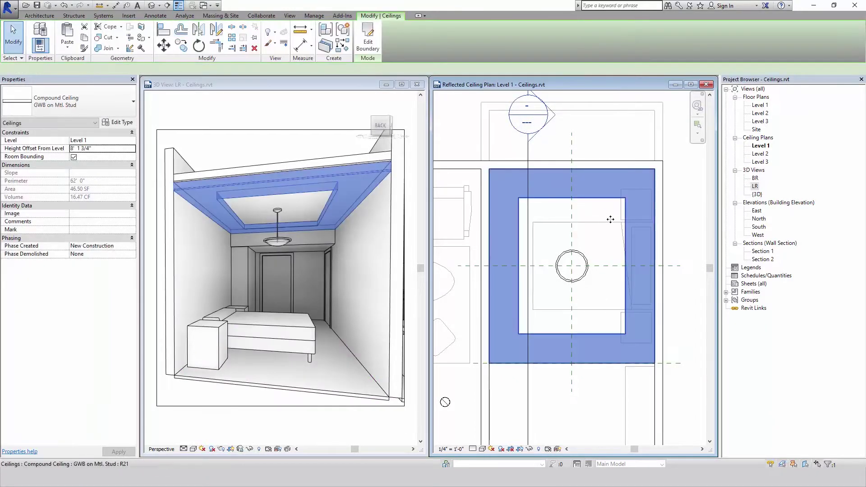
Paste a copy of the recessed ceiling in place with height offset 7' 9 1/2"
{"action": "left_click", "coordinate": [305, 203]}
{"action": "key", "text": "Escape"}
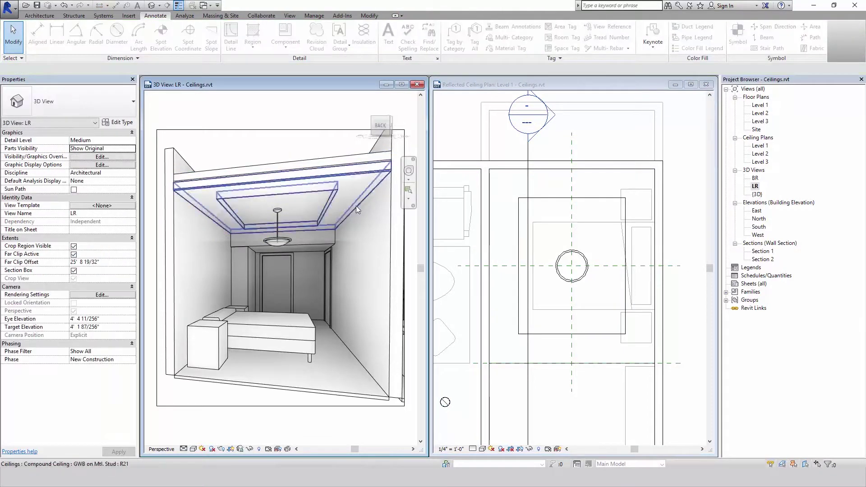
{"action": "left_click", "coordinate": [490, 306]}
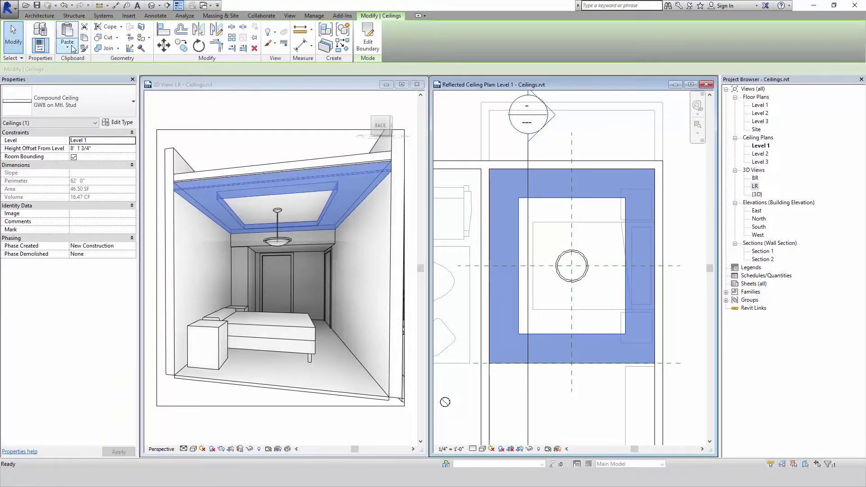
{"action": "left_click", "coordinate": [71, 47]}
{"action": "left_click", "coordinate": [97, 124]}
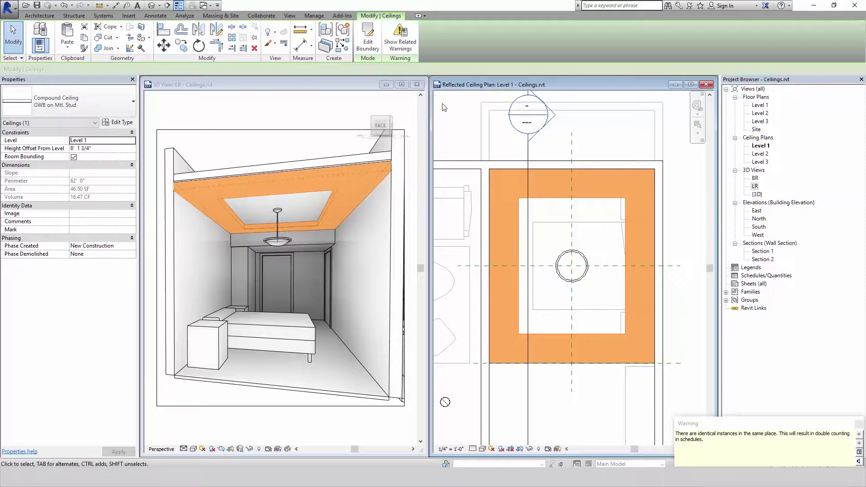
{"action": "left_click", "coordinate": [82, 148]}
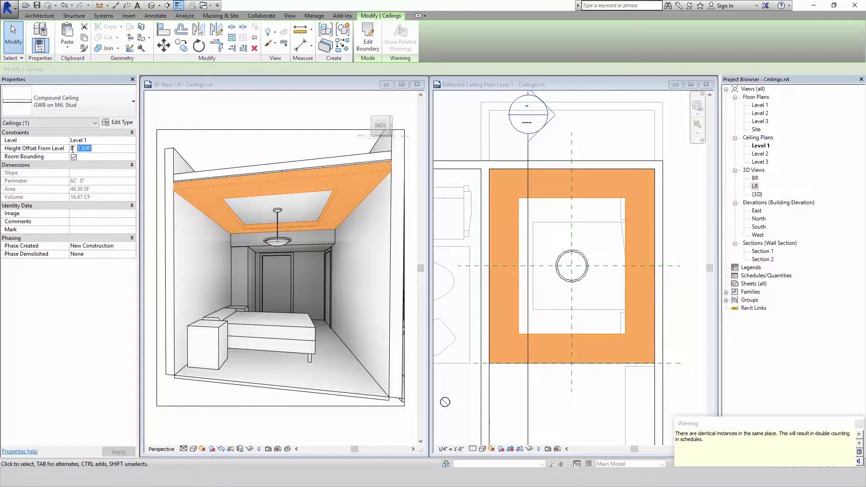
{"action": "type", "text": "7' 9 1/2\""}
{"action": "key", "text": "Return"}
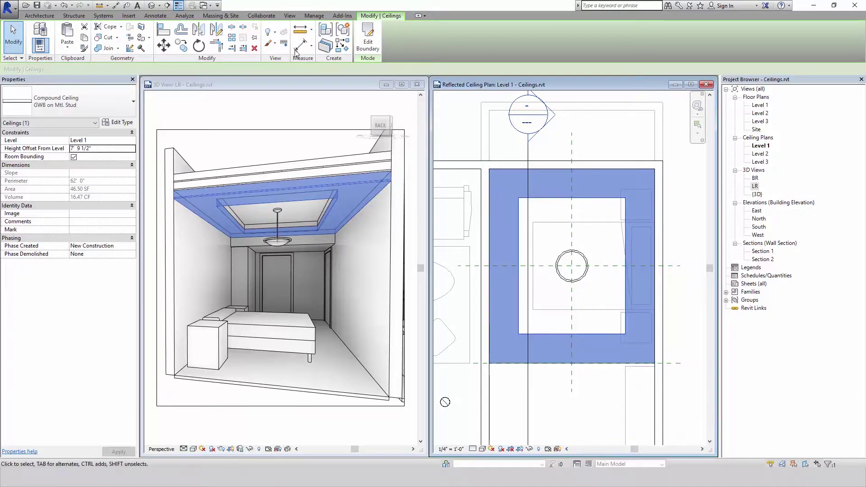
Offset the copy's inner boundary loop 1' outward and finish the boundary sketch
{"action": "left_click", "coordinate": [369, 50]}
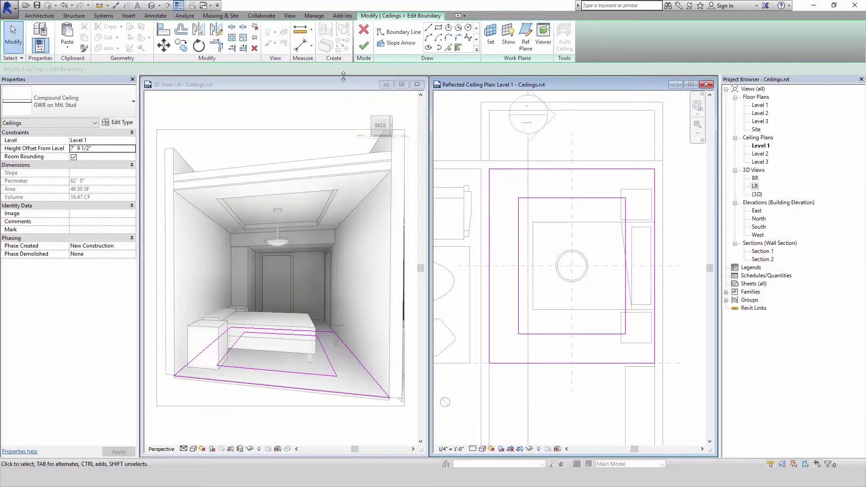
{"action": "left_click", "coordinate": [181, 30]}
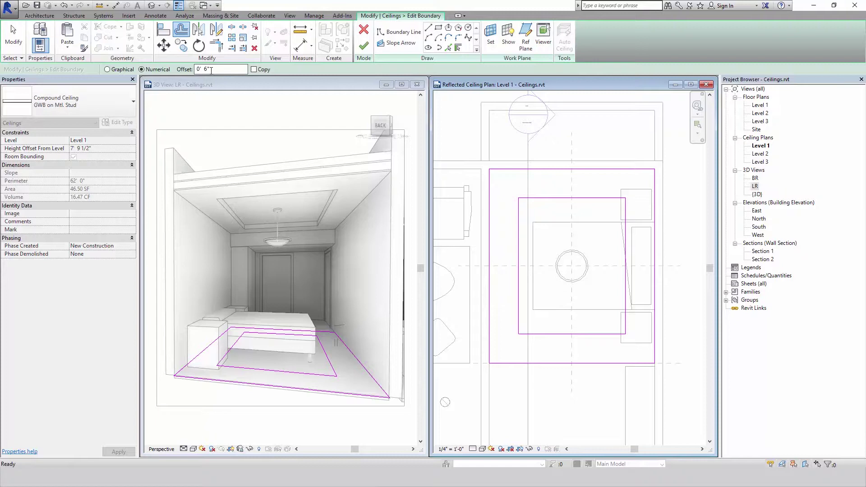
{"action": "left_click", "coordinate": [211, 70]}
{"action": "type", "text": "1"}
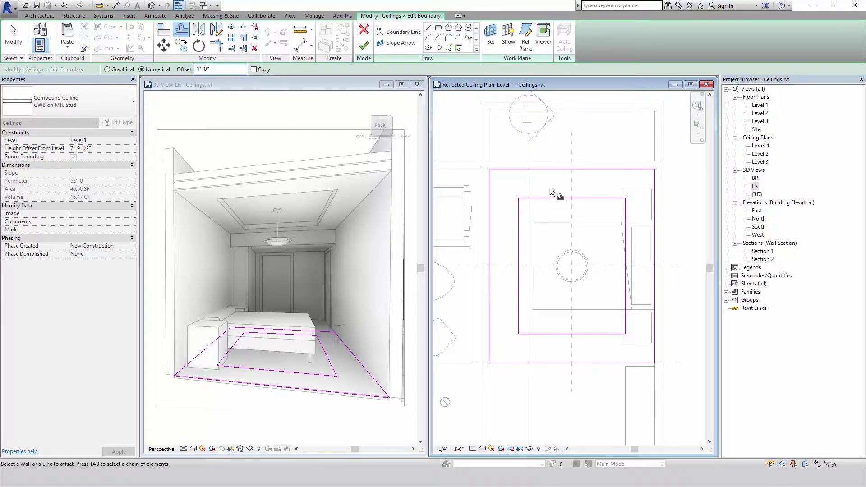
{"action": "key", "text": "Tab"}
{"action": "left_click", "coordinate": [554, 196]}
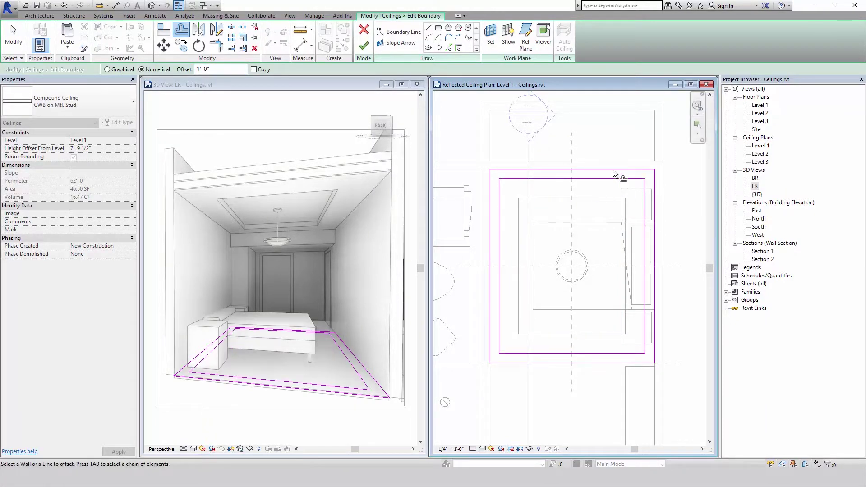
{"action": "left_click", "coordinate": [364, 45]}
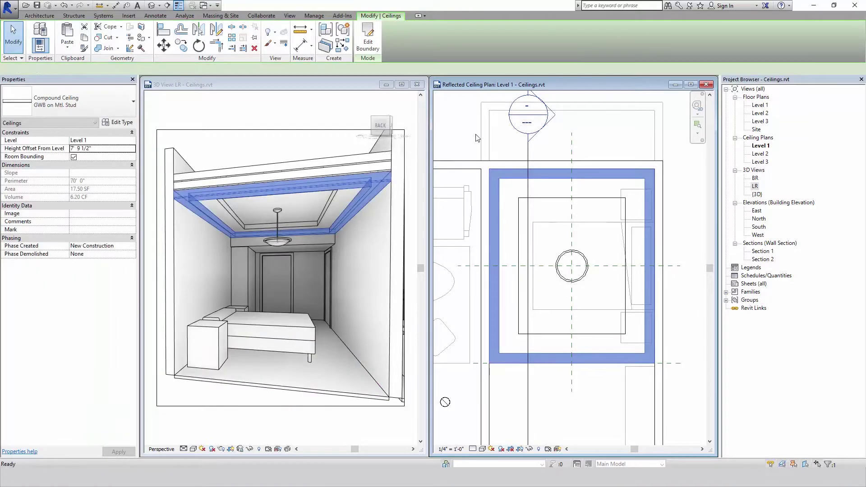
Inspect the back soffit ceiling and pendant light while orbiting the 3D view
{"action": "left_click", "coordinate": [336, 266]}
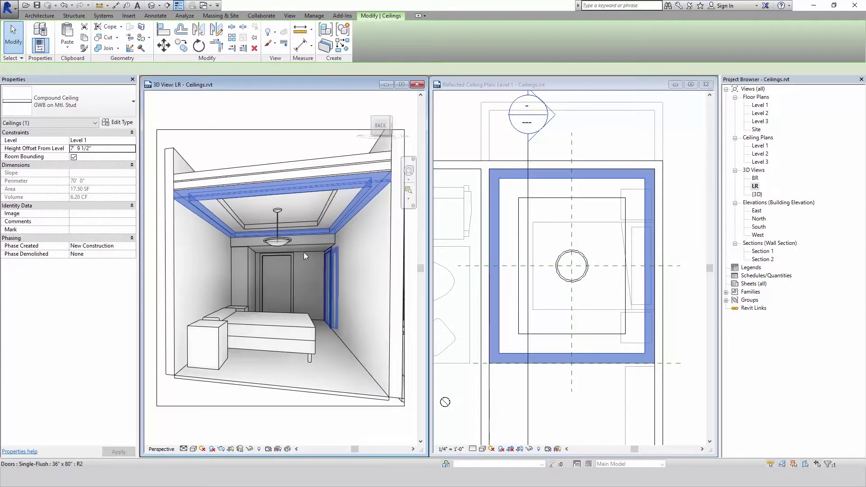
{"action": "left_click", "coordinate": [289, 242]}
{"action": "left_click", "coordinate": [276, 217]}
{"action": "mouse_move", "coordinate": [321, 250]}
{"action": "middle_mouse_down", "text": "shift"}
{"action": "mouse_move", "coordinate": [276, 204]}
{"action": "mouse_move", "coordinate": [251, 223]}
{"action": "middle_mouse_up", "text": "shift"}
Open Section 2 and select the lower stepped ceiling to check it
{"action": "key", "text": "Escape"}
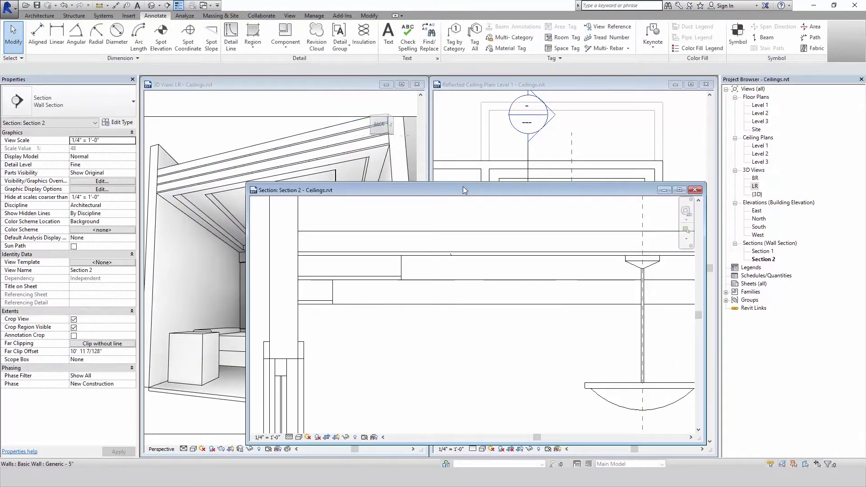
{"action": "double_click", "coordinate": [463, 185]}
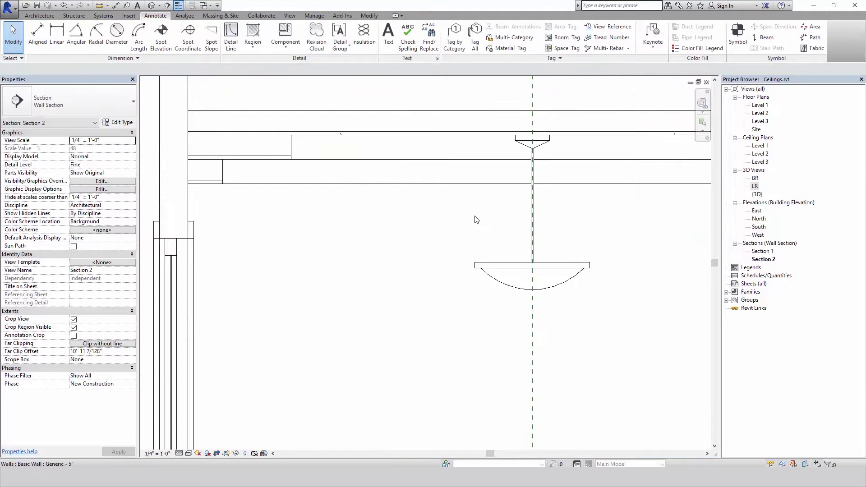
{"action": "scroll", "coordinate": [291, 201], "scroll_direction": "up", "scroll_amount": 3}
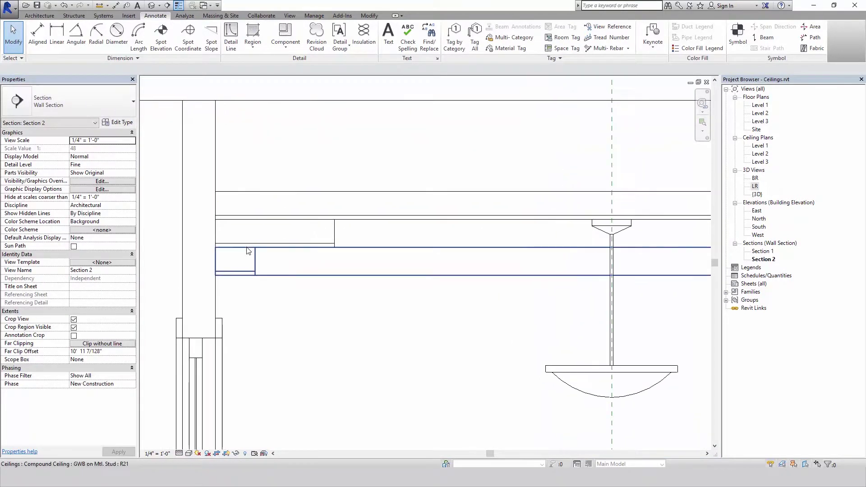
{"action": "scroll", "coordinate": [322, 206], "scroll_direction": "down", "scroll_amount": 3}
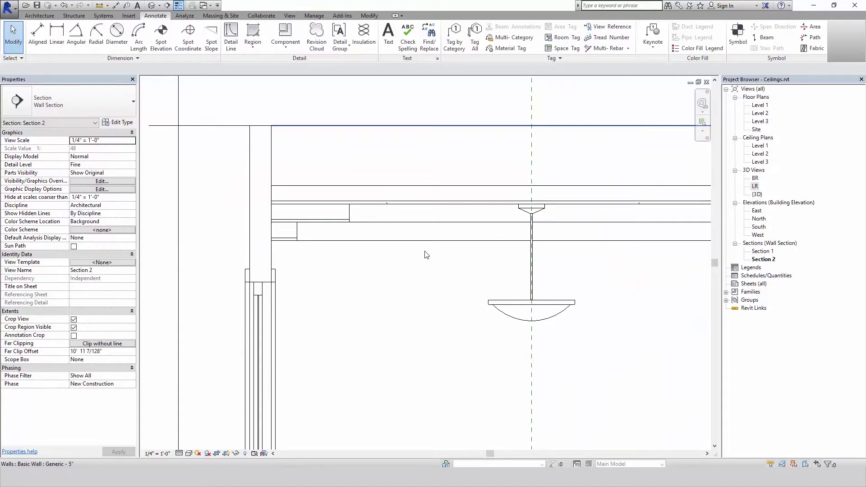
{"action": "left_click", "coordinate": [399, 247]}
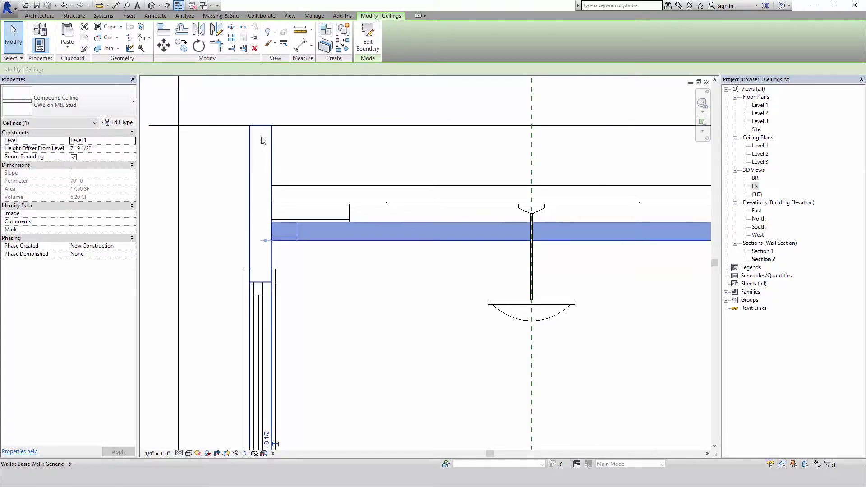
Try sketching chained detail lines (DI) on the ceiling edge, cancel, and pan to the soffit
{"action": "key", "text": "d"}
{"action": "key", "text": "i"}
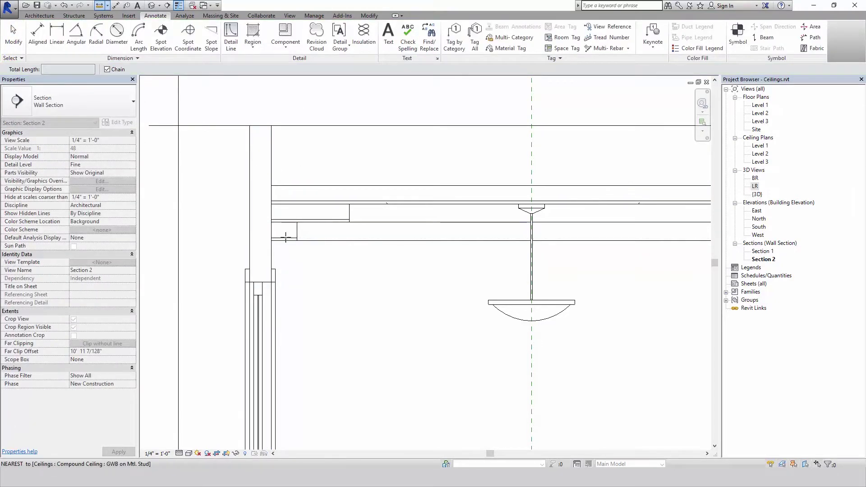
{"action": "left_click", "coordinate": [285, 236]}
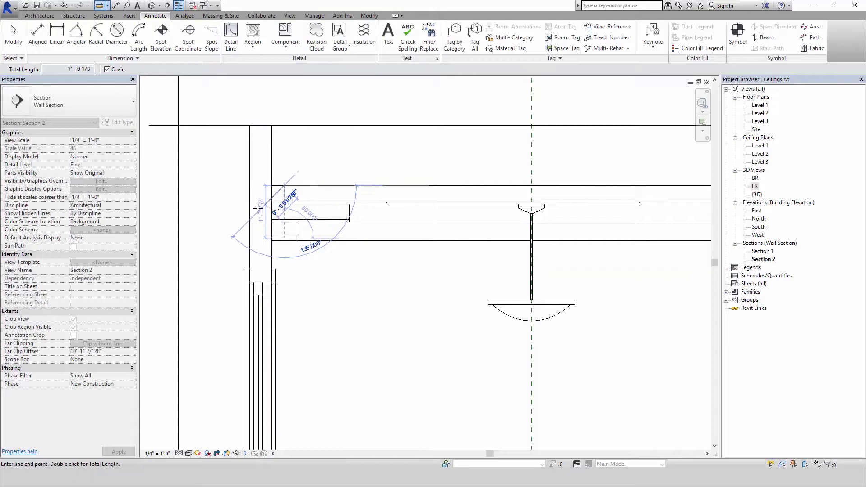
{"action": "left_click", "coordinate": [284, 185]}
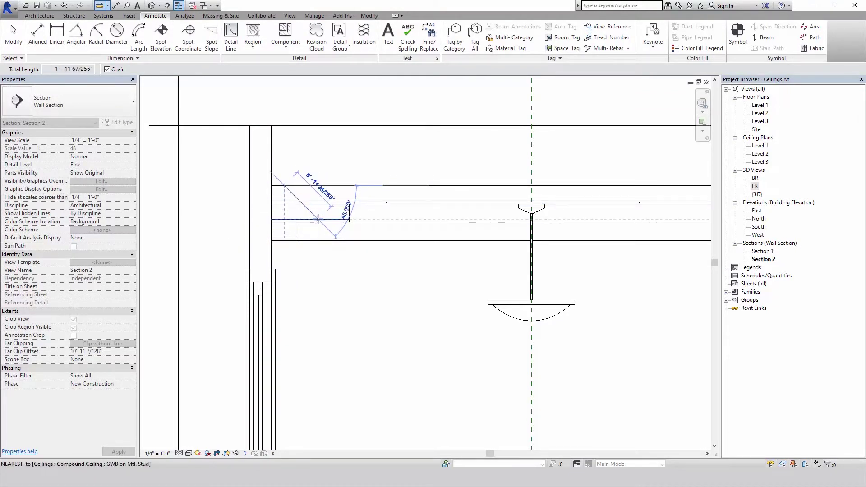
{"action": "left_click", "coordinate": [318, 219]}
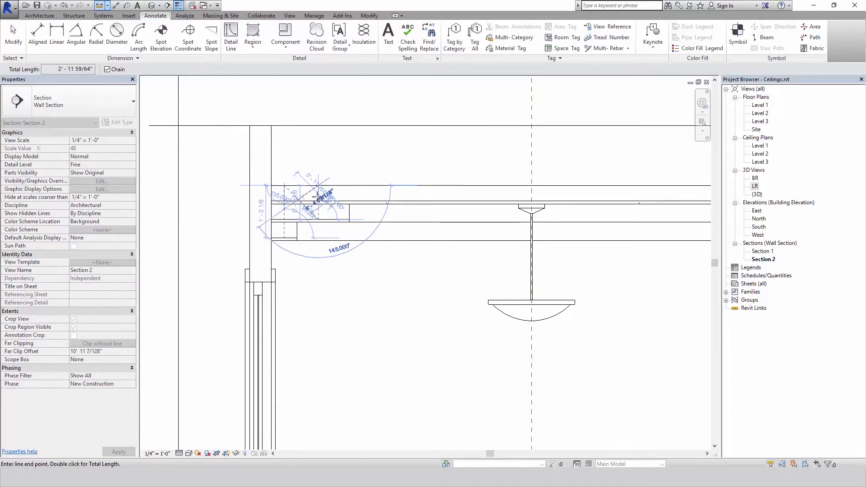
{"action": "key", "text": "Escape"}
{"action": "key", "text": "Escape"}
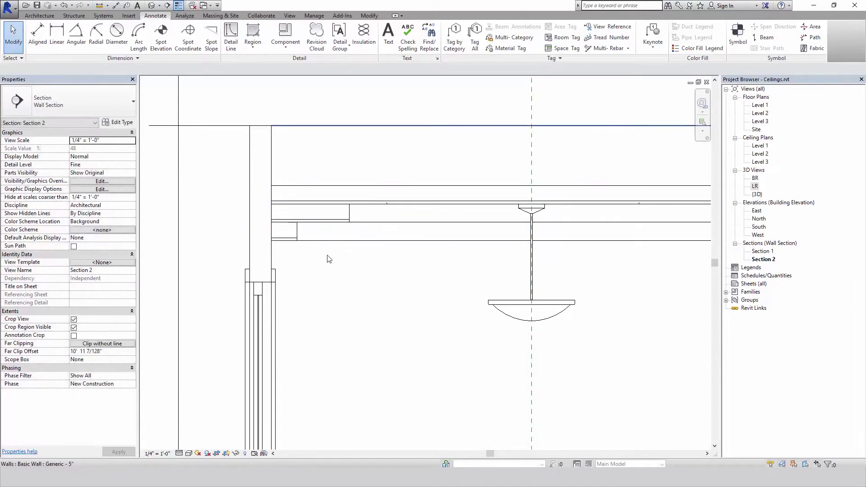
{"action": "scroll", "coordinate": [353, 245], "scroll_direction": "down", "scroll_amount": 5}
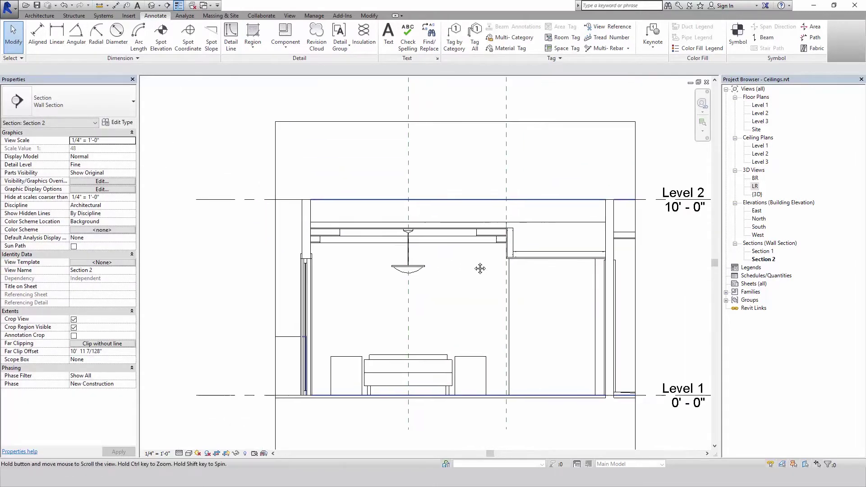
{"action": "scroll", "coordinate": [435, 227], "scroll_direction": "up", "scroll_amount": 3}
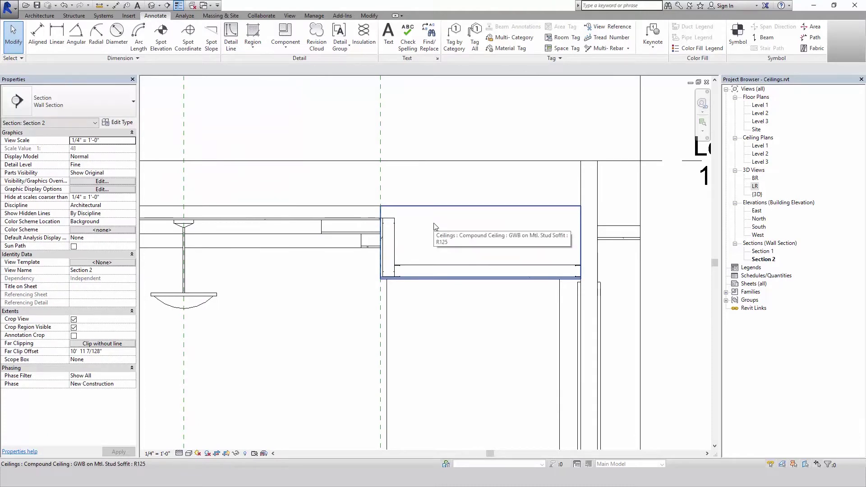
{"action": "scroll", "coordinate": [393, 246], "scroll_direction": "up", "scroll_amount": 2}
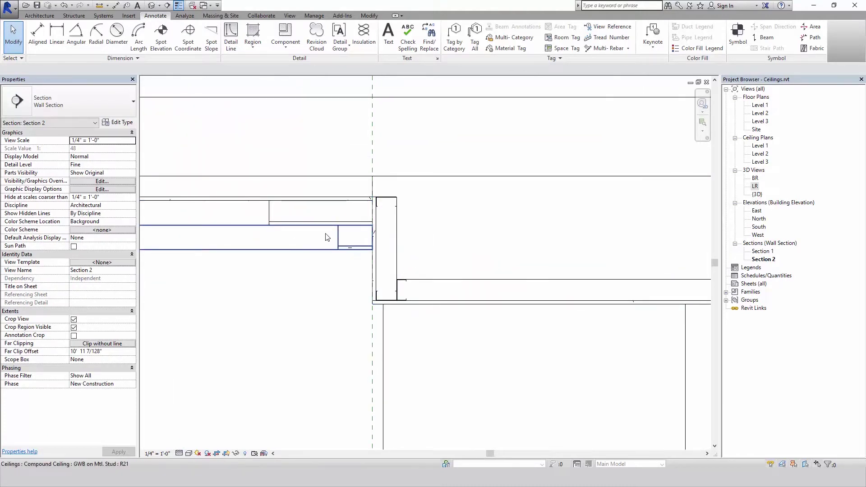
{"action": "scroll", "coordinate": [338, 216], "scroll_direction": "down", "scroll_amount": 3}
{"action": "middle_click_drag", "start_coordinate": [251, 234], "coordinate": [304, 243]}
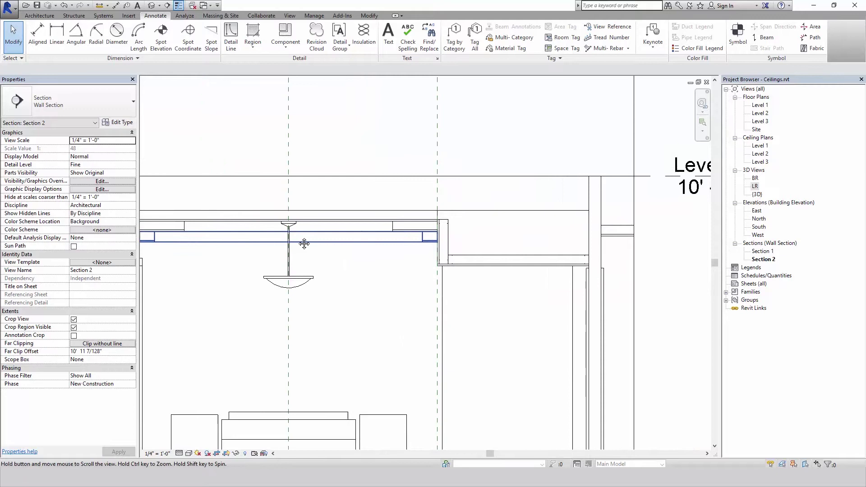